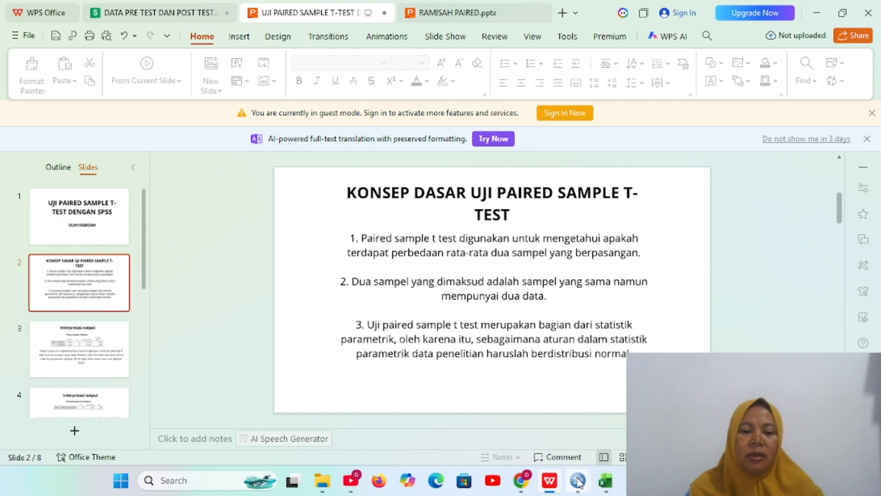
Switch to the empty Untitled4 dataset in SPSS and define two variables named PRE and POST.
mouse_move(582, 491)
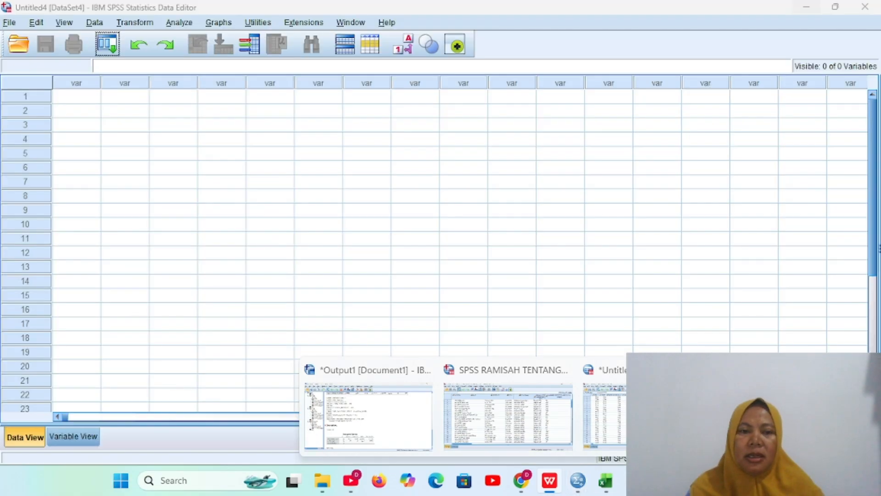
click(604, 415)
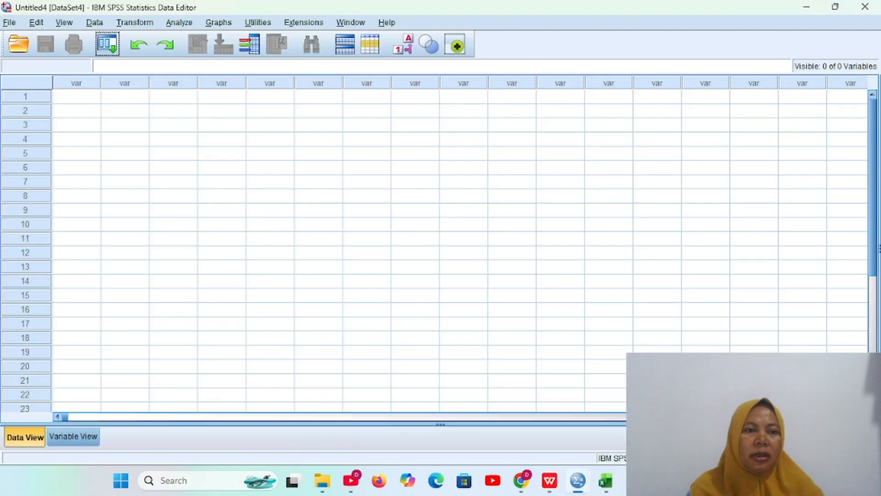
click(77, 441)
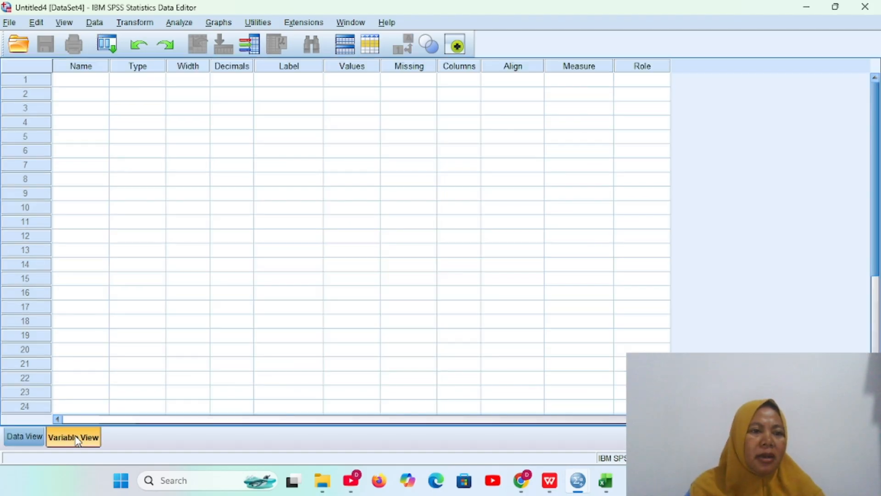
click(82, 86)
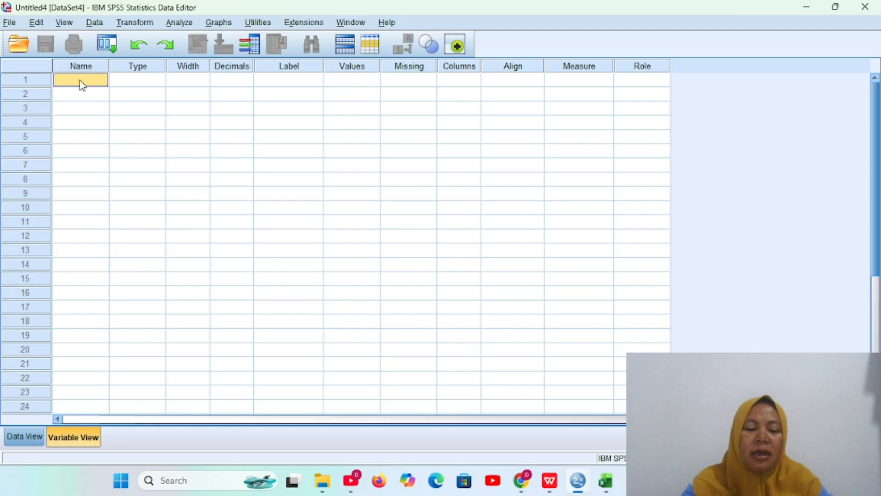
text(p)
key(BackSpace)
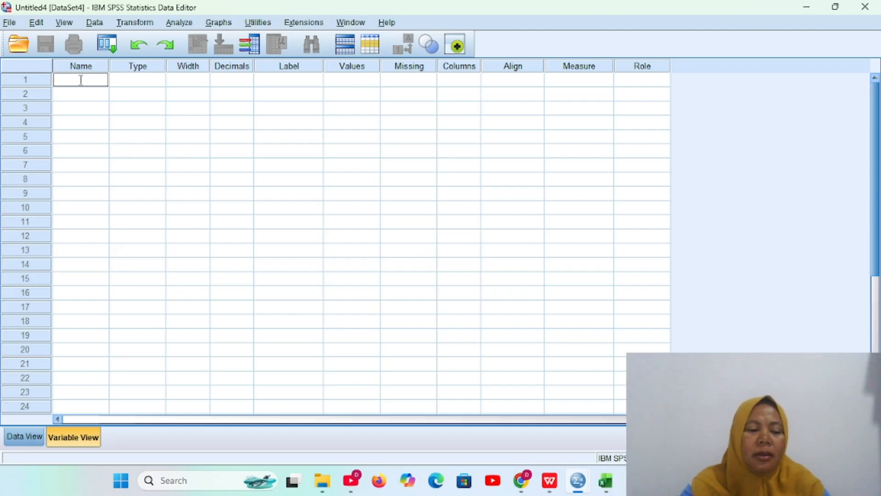
key(Caps_Lock)
text(PRE)
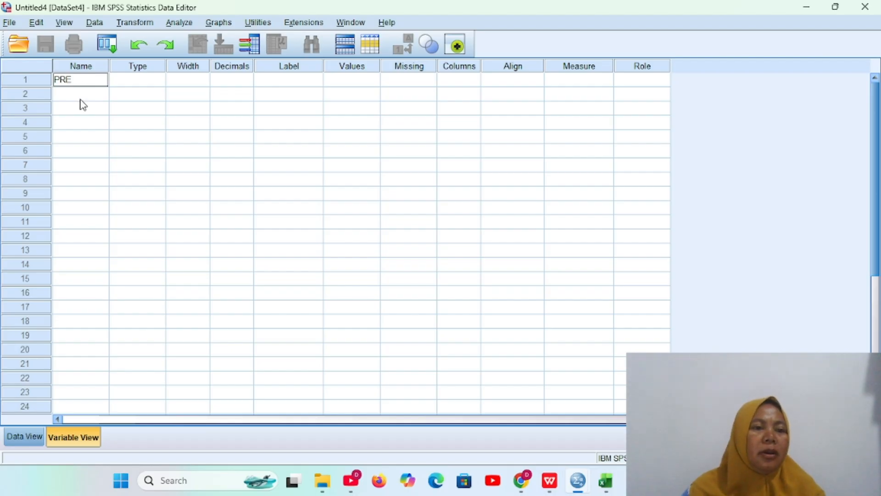
click(80, 100)
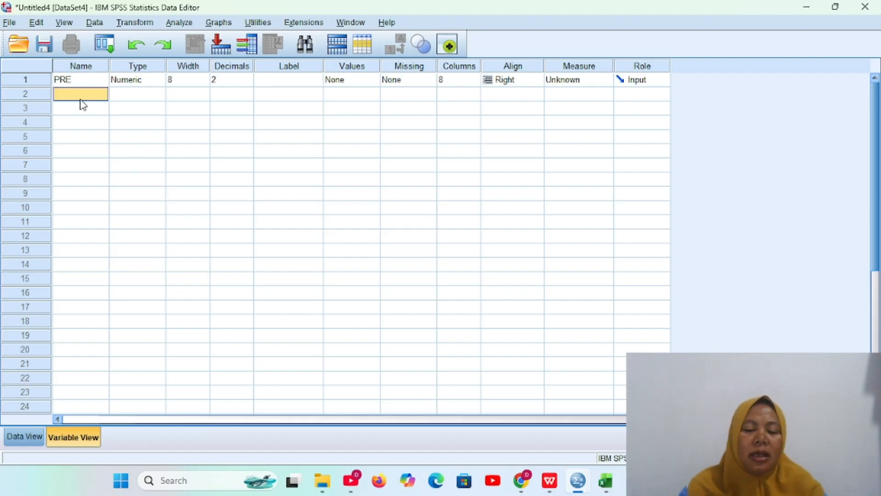
text(POS)
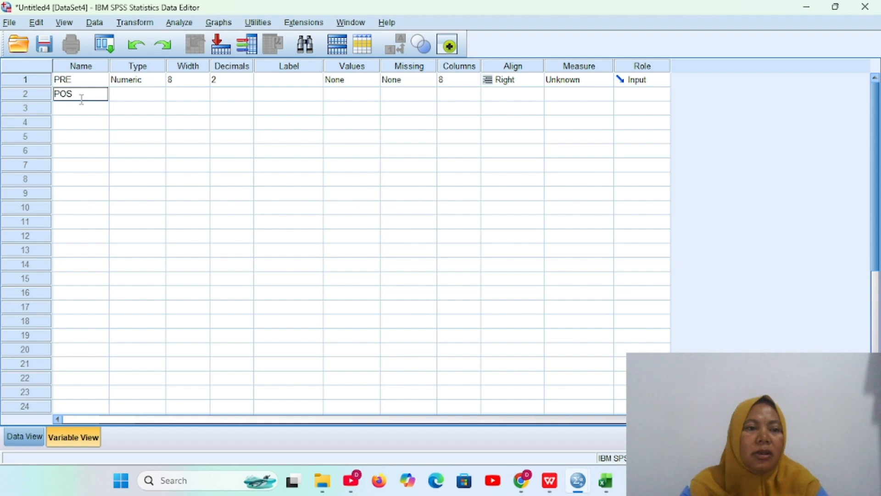
text(T)
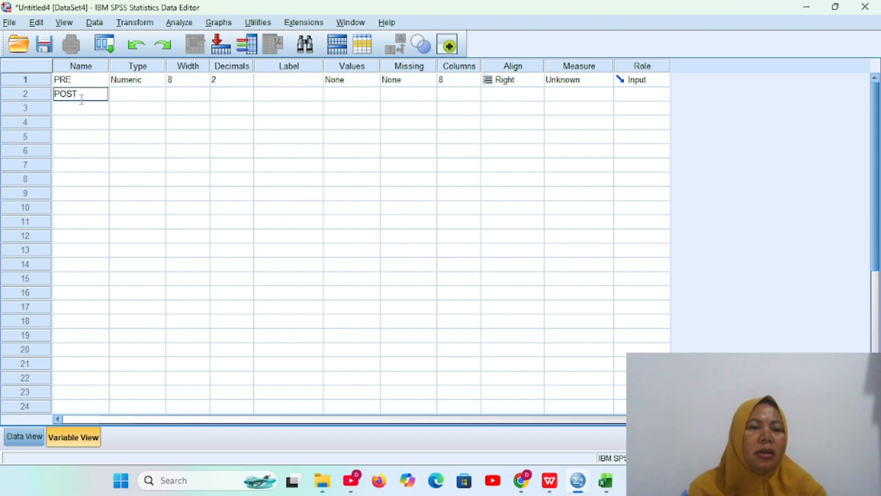
Label the PRE variable PRETES and the POST variable POSTTES.
click(287, 81)
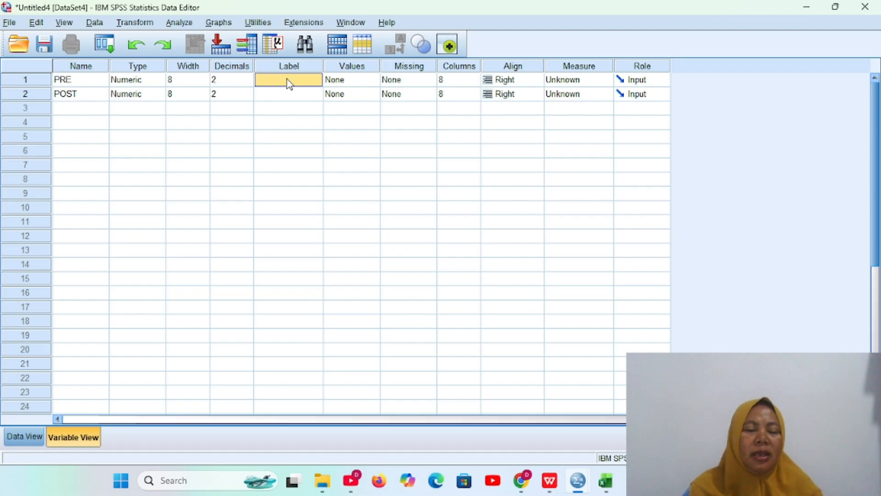
text(PRETES)
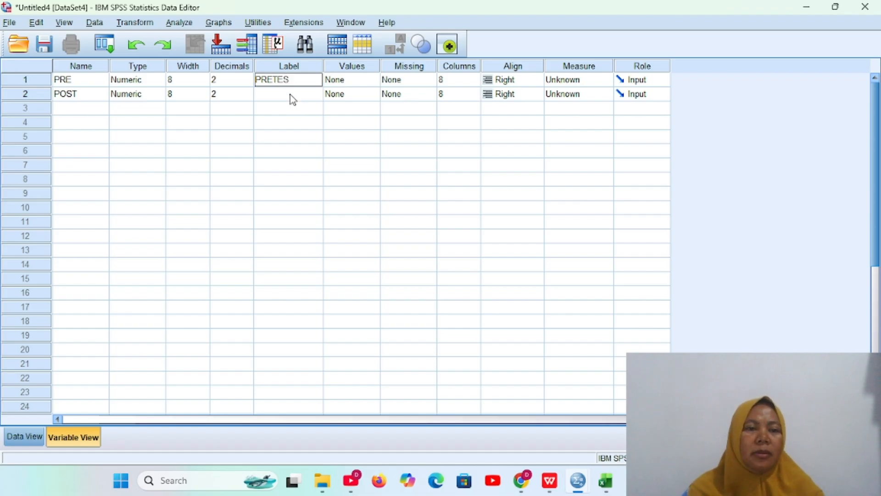
click(290, 95)
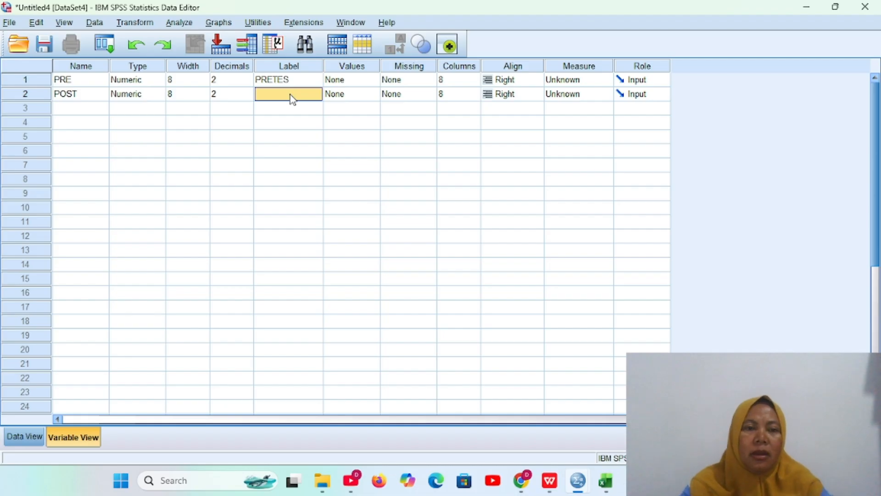
text(P)
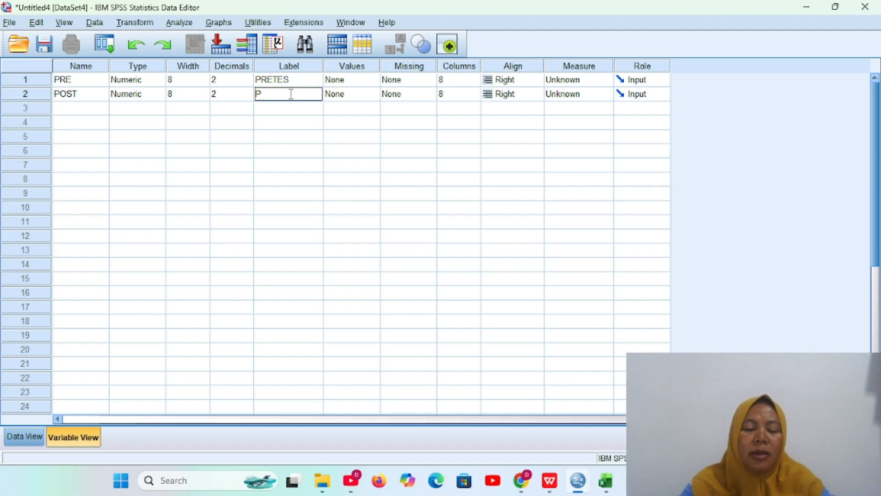
text(OSTTES)
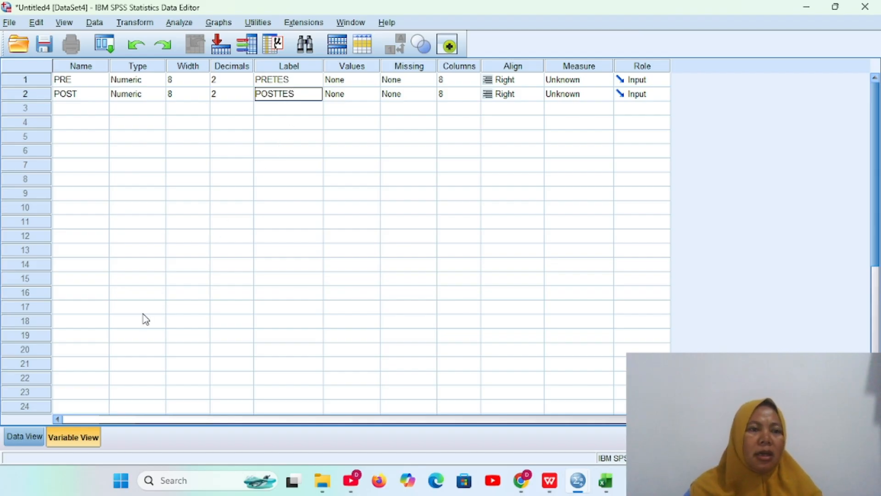
Show the data grid and select the first cell of the PRE column.
click(25, 437)
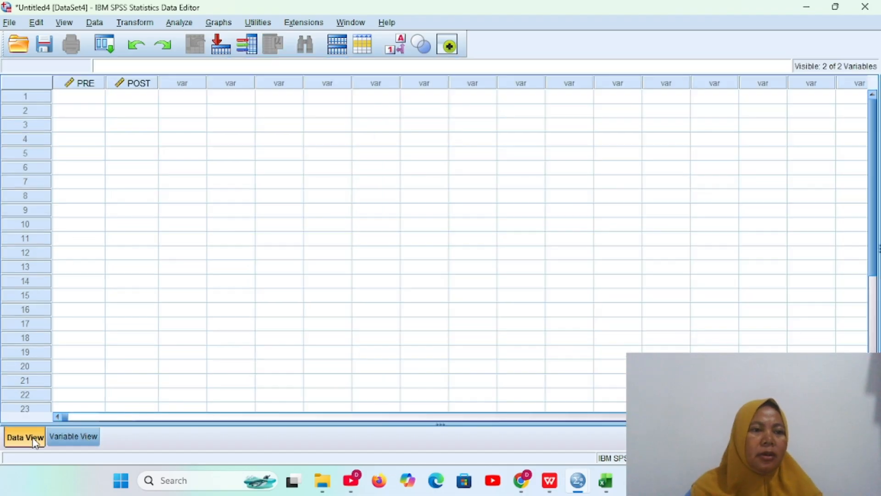
click(92, 101)
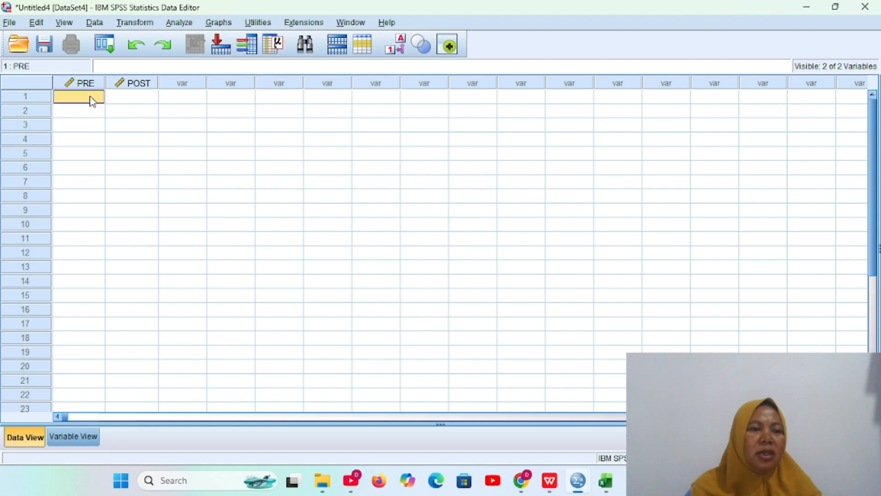
click(142, 98)
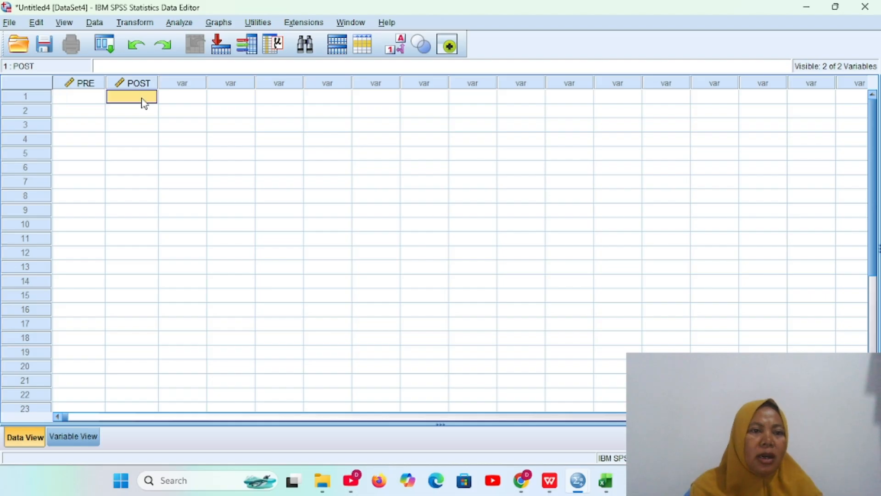
click(97, 98)
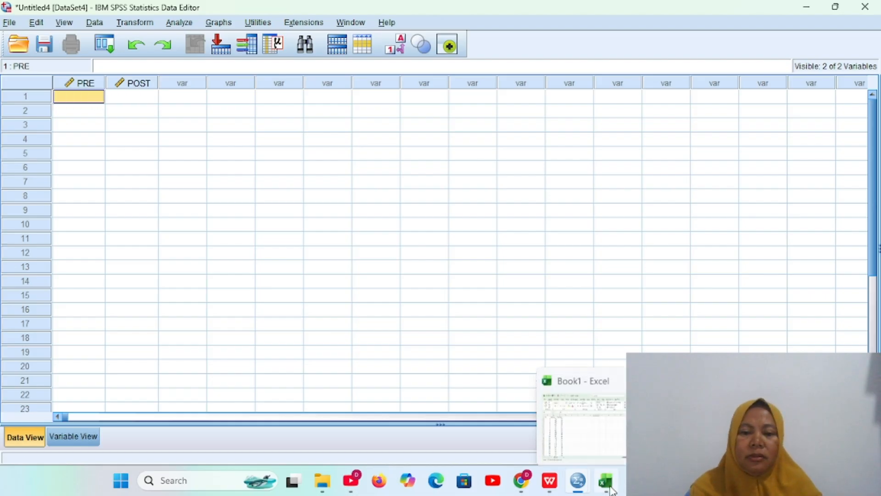
Switch to Book1 in Excel and copy the Pretest and Posttest scores in B2:C31 without the headers.
click(607, 482)
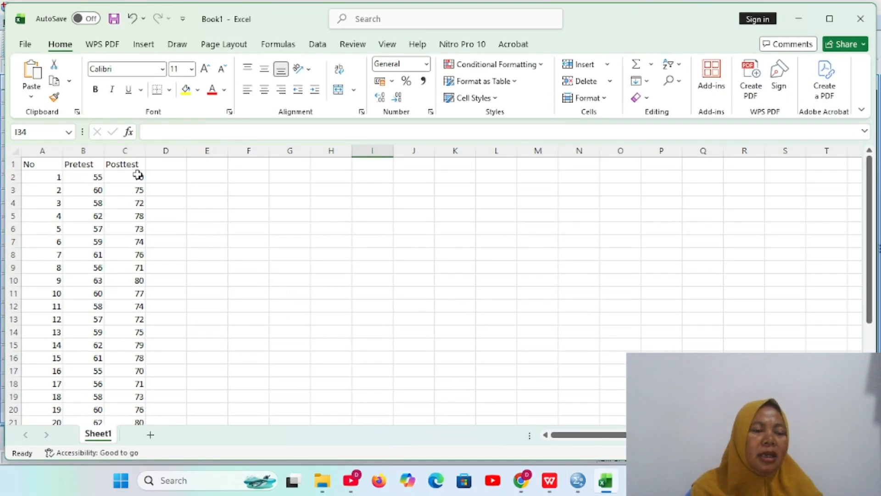
click(81, 177)
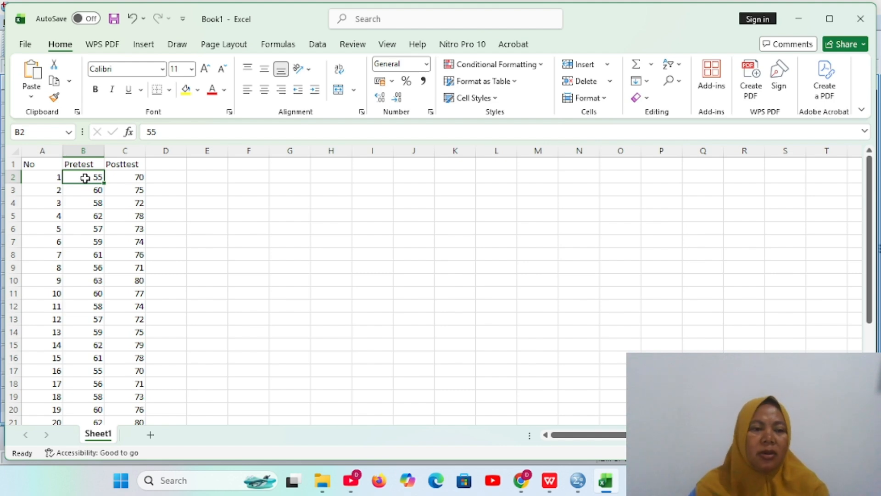
key(shift+Right)
key(shift+Down)
key(shift+Down)
key(shift+Down)
key(shift+Down)
key(shift+Down)
key(shift+Down)
key(shift+Down)
key(shift+Down)
key(shift+Down)
key(shift+Down)
key(shift+Down)
key(shift+Down)
key(shift+Down)
key(shift+Down)
key(shift+Down)
key(shift+Down)
key(shift+Down)
key(shift+Down)
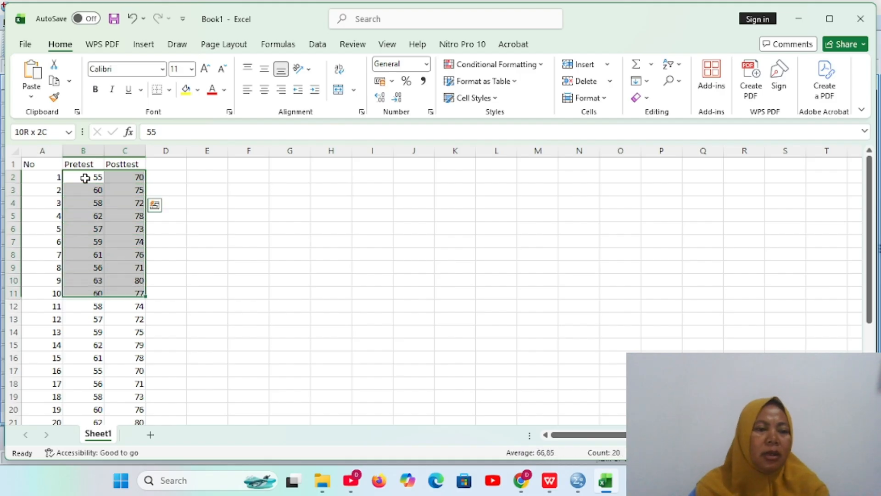
key(shift+Down)
key(shift+Down)
key(shift+Down)
key(shift+Down)
key(shift+Down)
key(shift+Down)
key(shift+Down)
key(shift+Down)
key(shift+Down)
key(shift+Down)
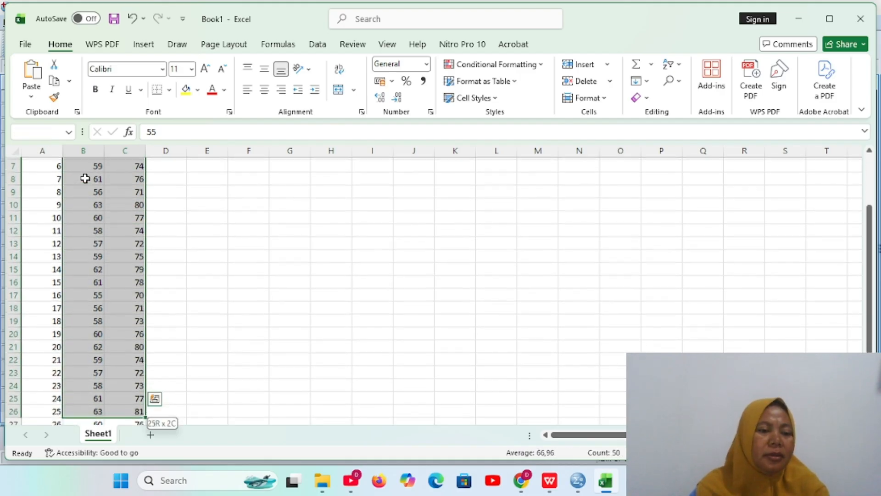
key(shift+Down)
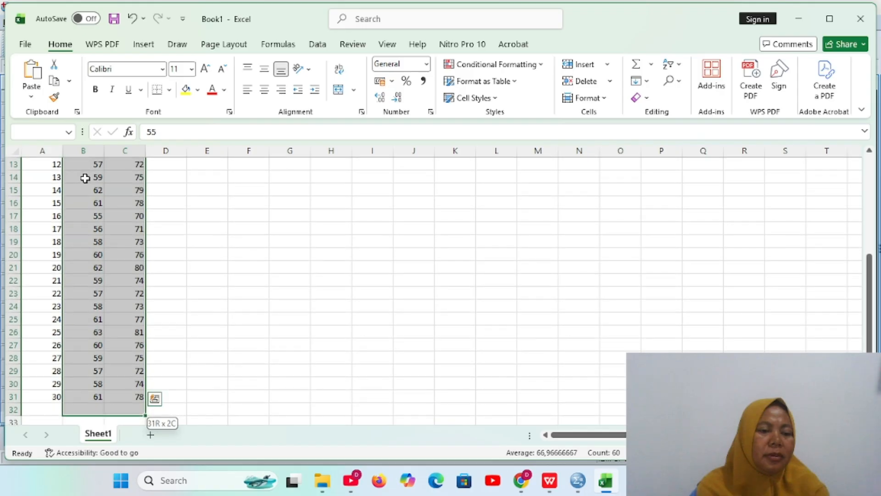
key(ctrl+c)
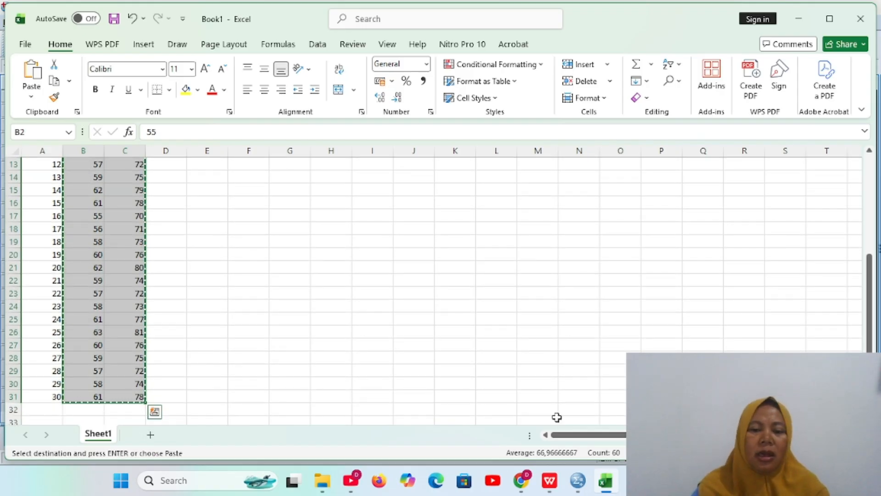
Return to the Untitled4 dataset in SPSS and select row 1 of the PRE column.
mouse_move(580, 486)
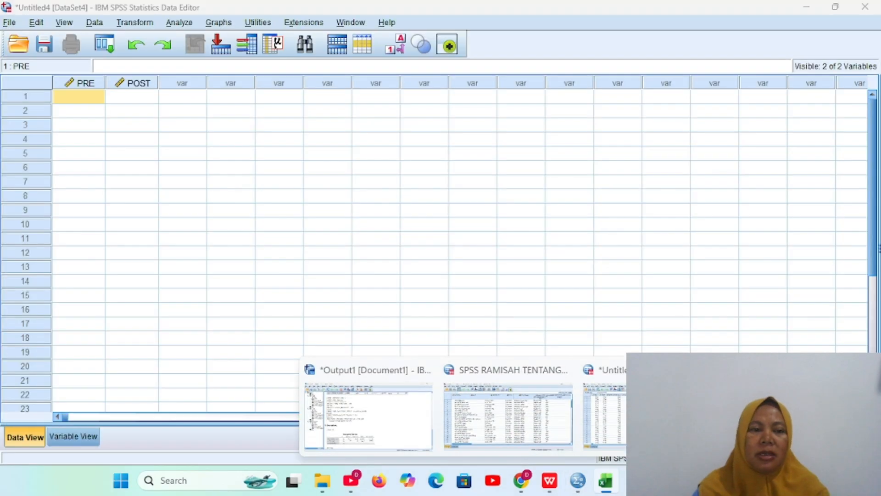
click(780, 418)
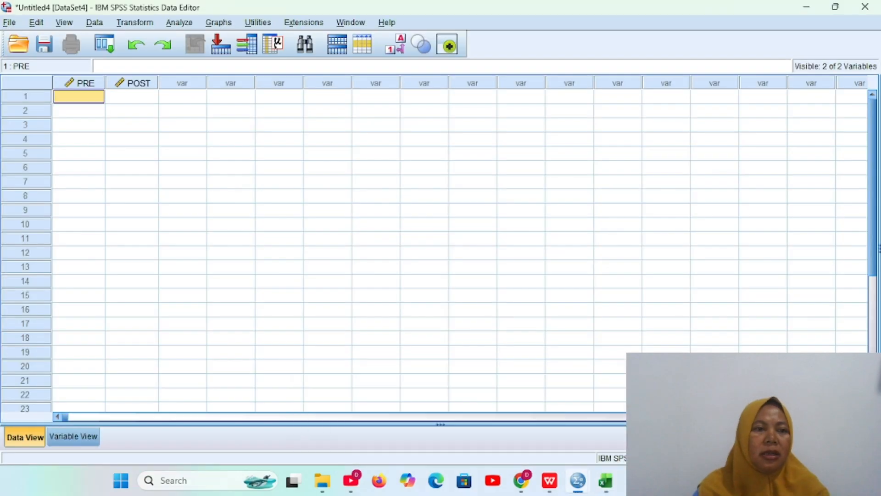
click(133, 99)
click(84, 102)
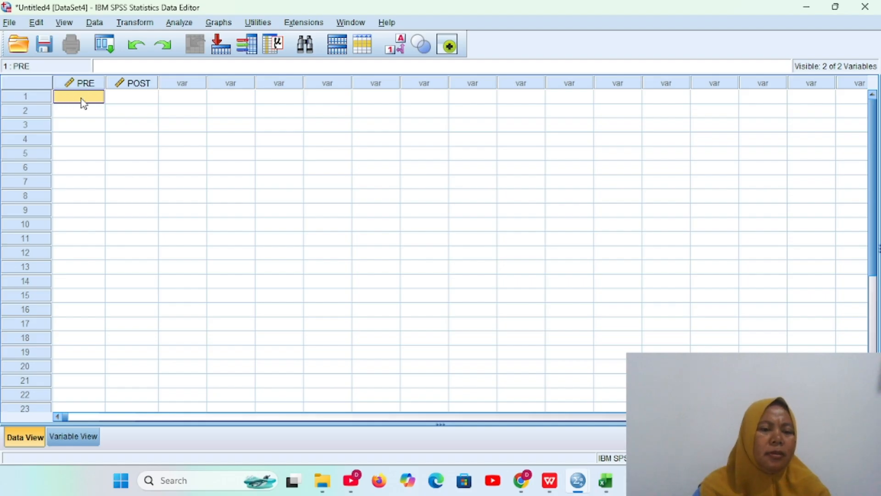
Switch to Excel and select the Pretest and Posttest scores in B2:C31 again for copying.
click(605, 489)
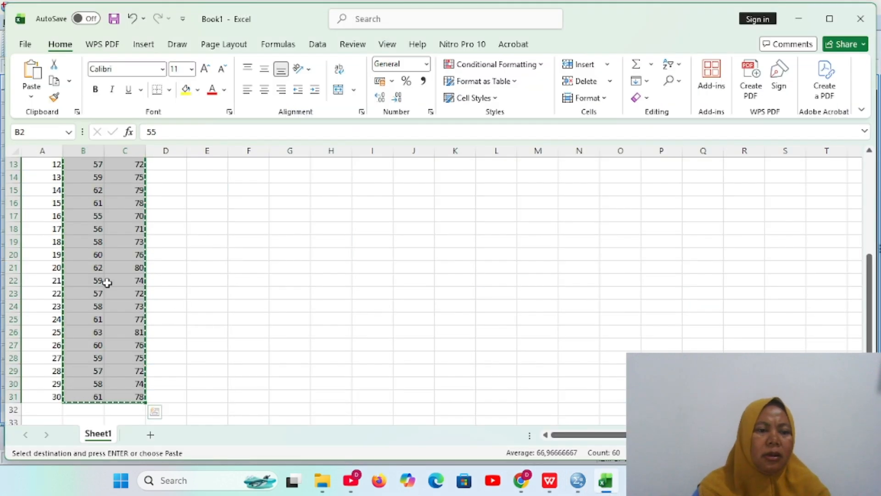
scroll(98, 250, up, 4)
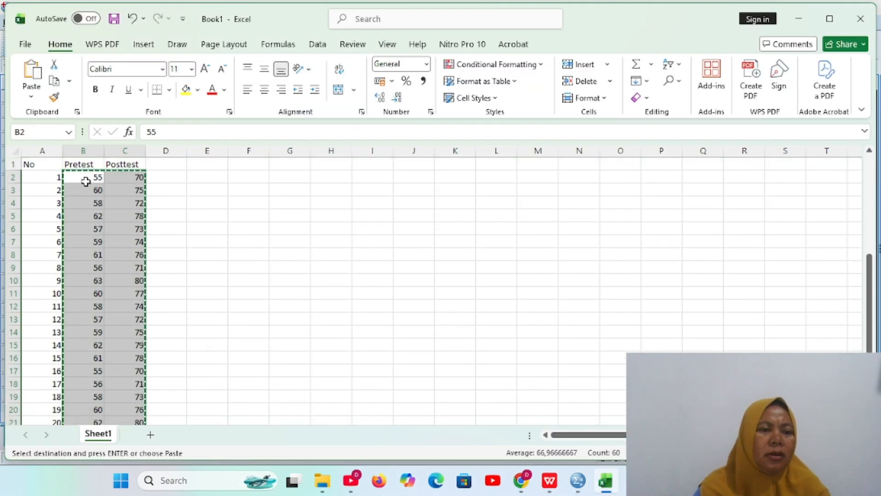
click(86, 180)
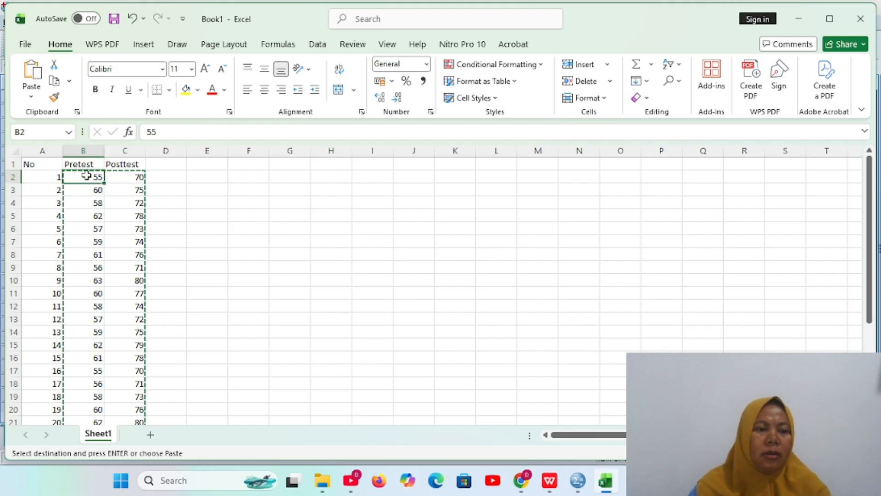
key(shift+Right)
key(shift+Down)
key(shift+Down)
key(shift+Down)
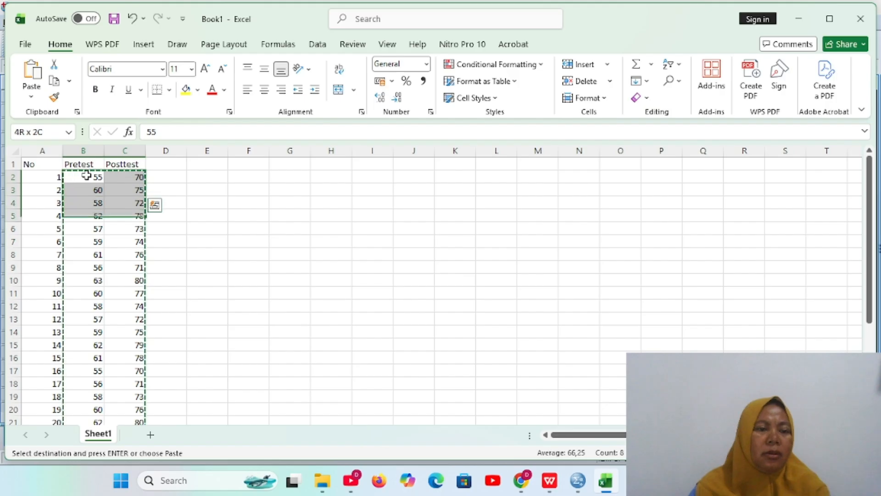
key(shift+Down)
key(shift+Down)
key(shift+Down)
key(shift+Down)
key(shift+Down)
key(shift+Down)
key(shift+Down)
key(shift+Down)
key(shift+Down)
key(shift+Down)
key(shift+Down)
key(shift+Down)
key(shift+Down)
key(shift+Down)
key(shift+Down)
key(shift+Down)
key(shift+Down)
key(shift+Down)
key(shift+Down)
key(shift+Down)
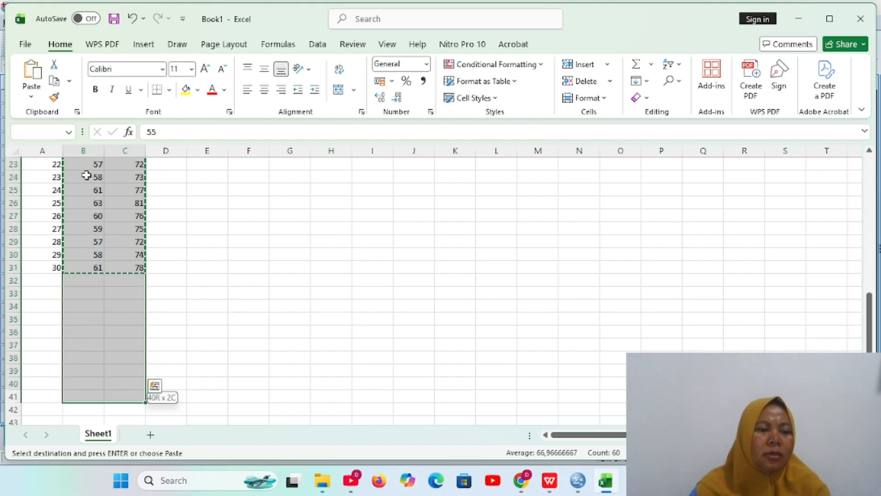
key(shift+Up)
key(shift+Up)
key(shift+Up)
key(shift+Up)
key(shift+Up)
key(shift+Up)
key(shift+Up)
key(shift+Up)
key(shift+Up)
key(shift+Up)
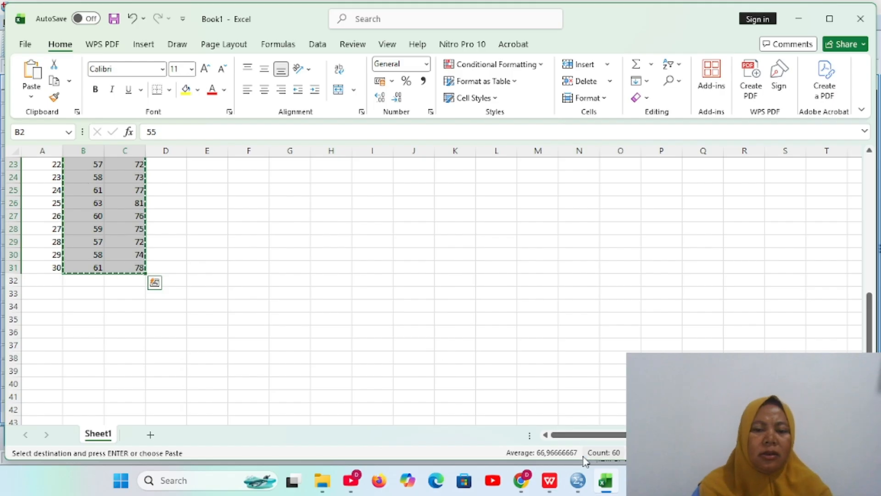
Switch to the Untitled4 dataset in SPSS and paste the copied scores into PRE and POST, starting at row 1 of PRE.
mouse_move(578, 480)
click(611, 413)
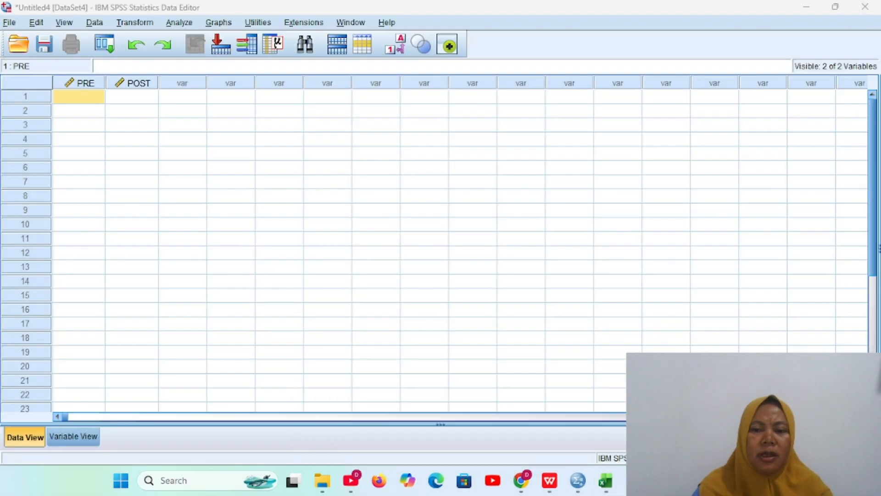
click(91, 112)
click(90, 95)
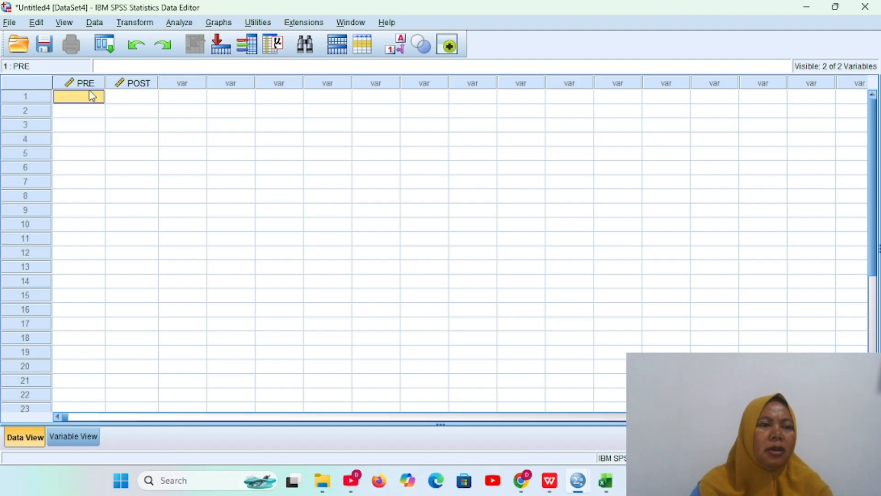
click(139, 100)
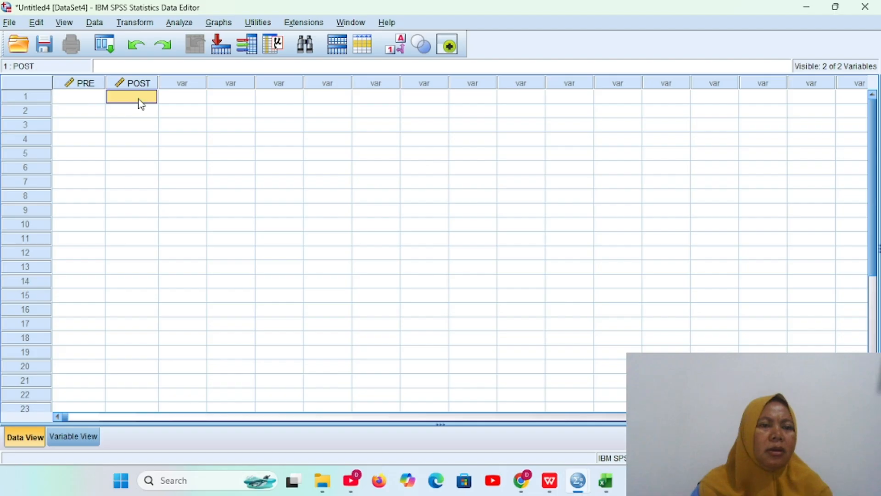
click(79, 100)
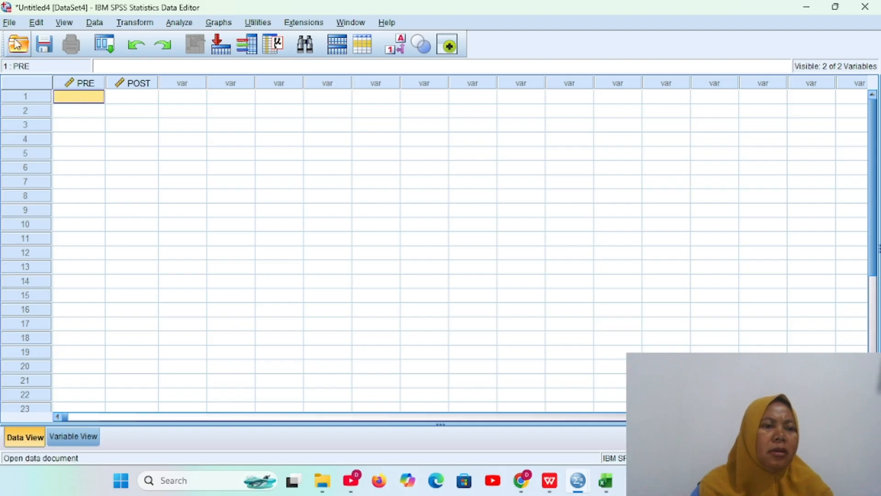
click(10, 23)
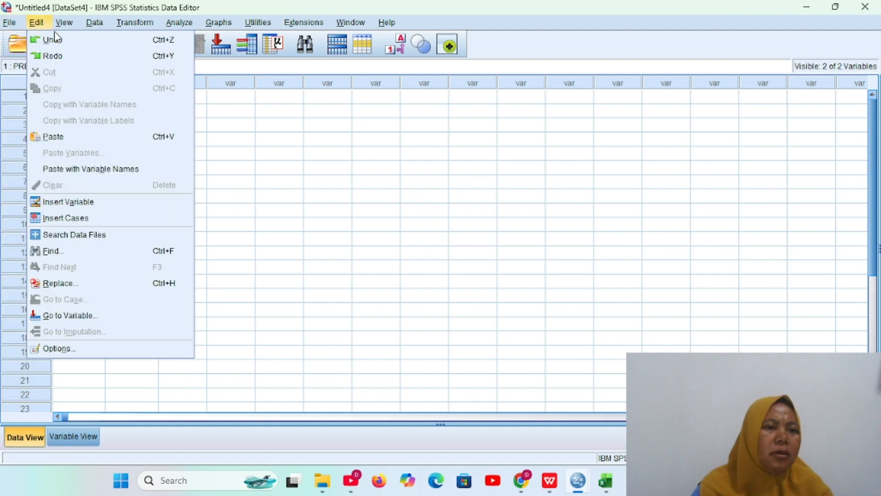
click(327, 131)
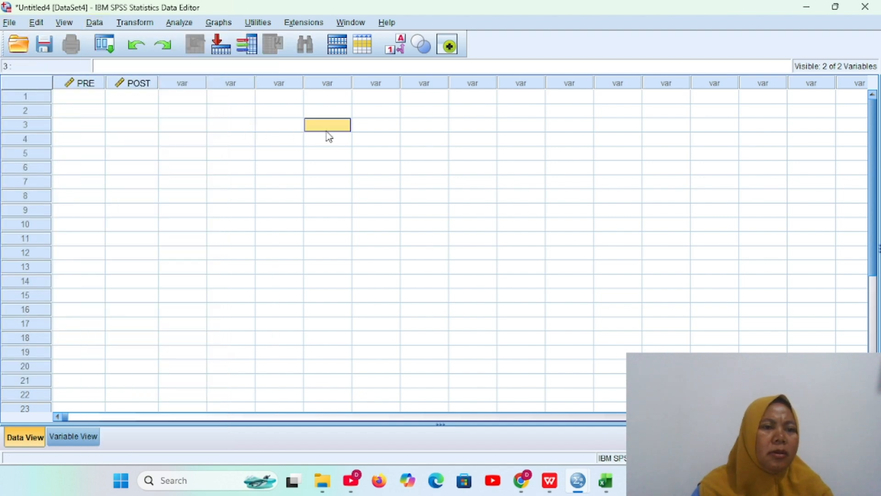
click(87, 97)
click(134, 98)
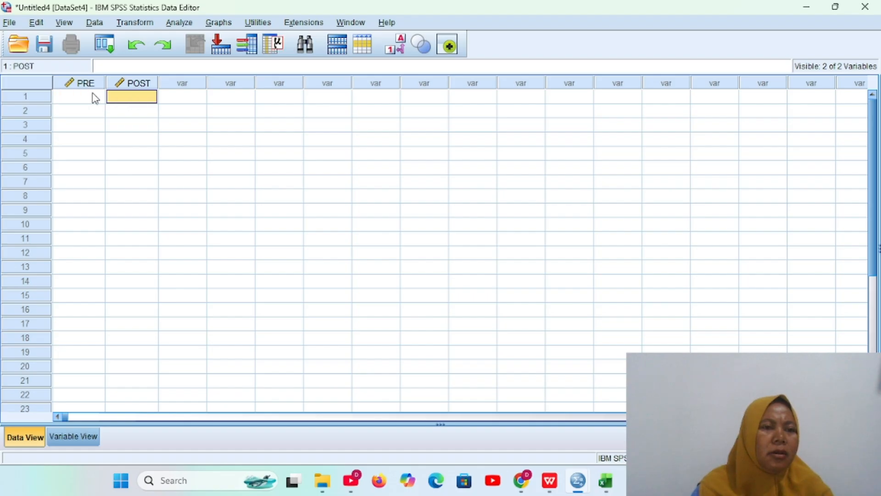
click(91, 97)
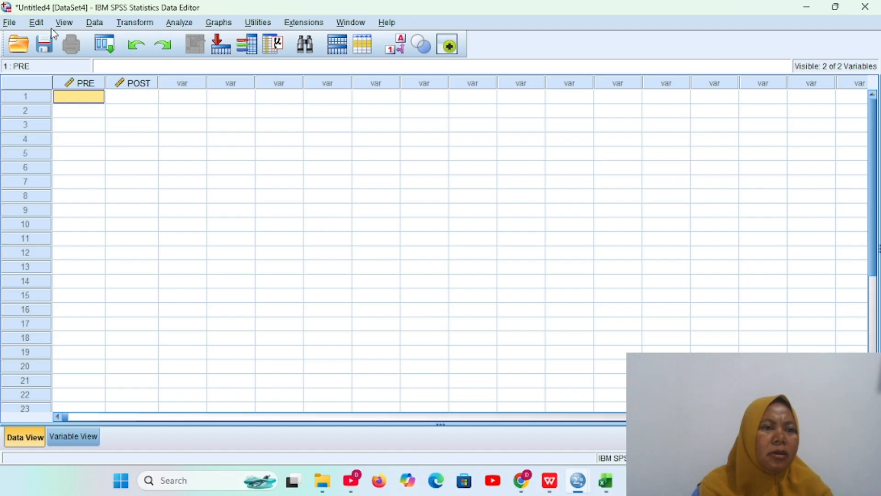
click(36, 22)
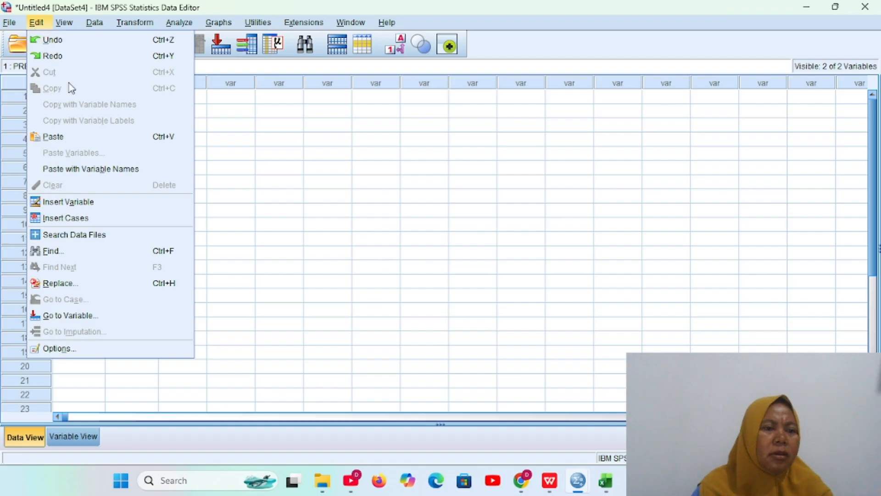
click(60, 143)
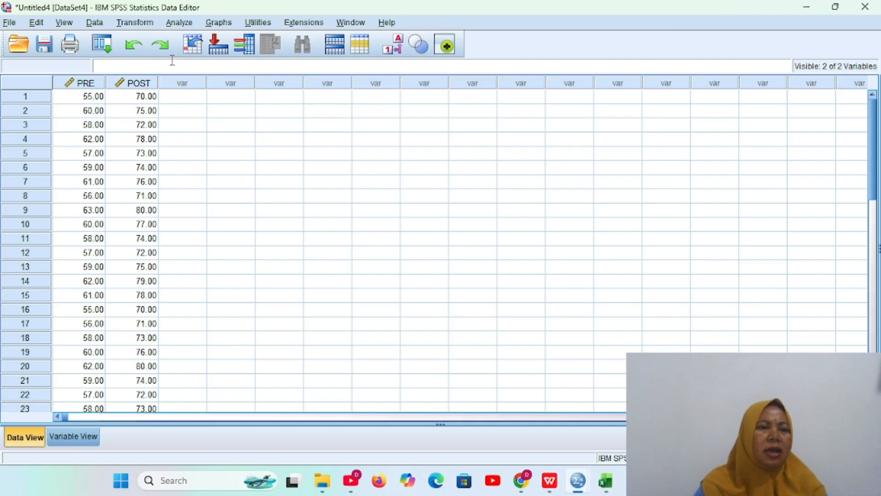
Run a Paired-Samples T Test with PRETES as Variable1 and POSTTES as Variable2 of pair 1.
click(179, 23)
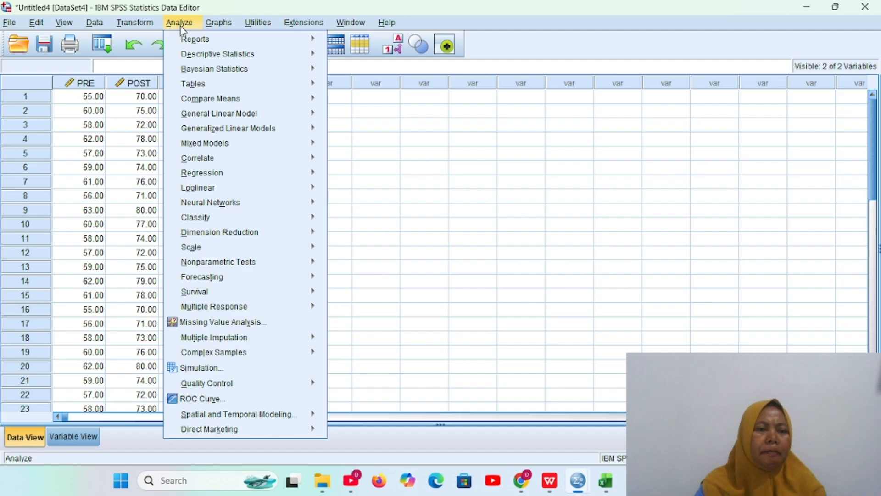
mouse_move(186, 43)
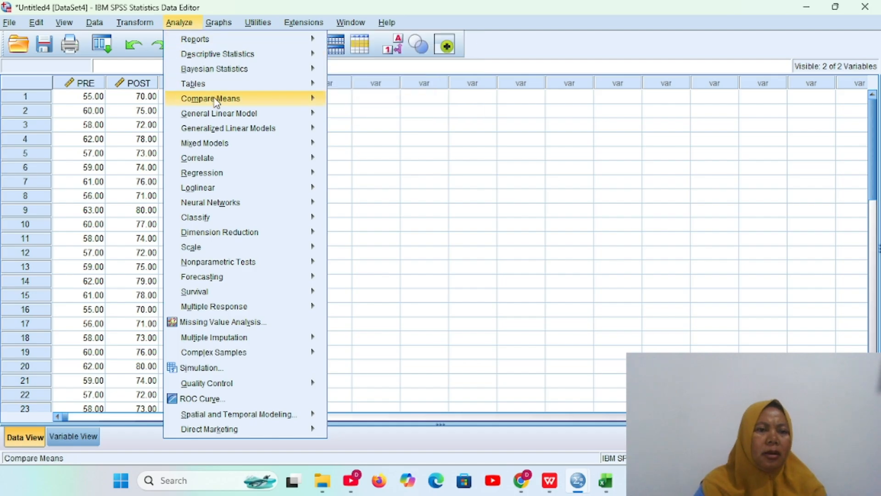
mouse_move(217, 104)
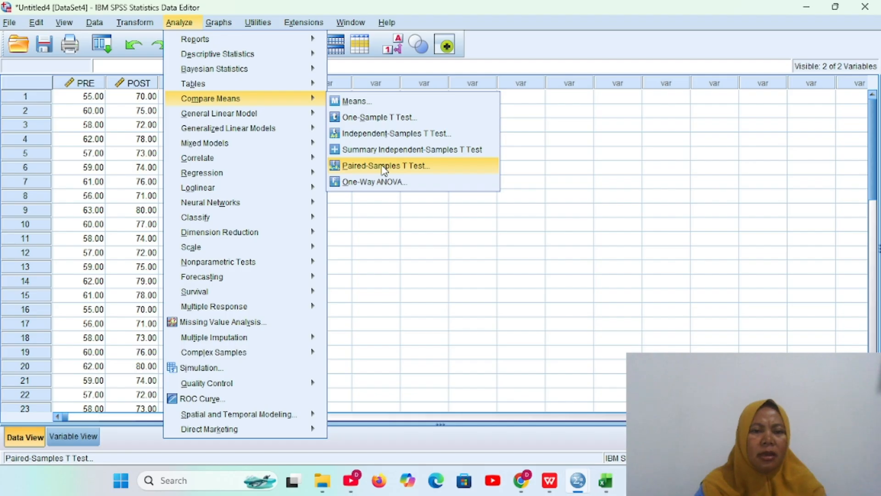
click(385, 168)
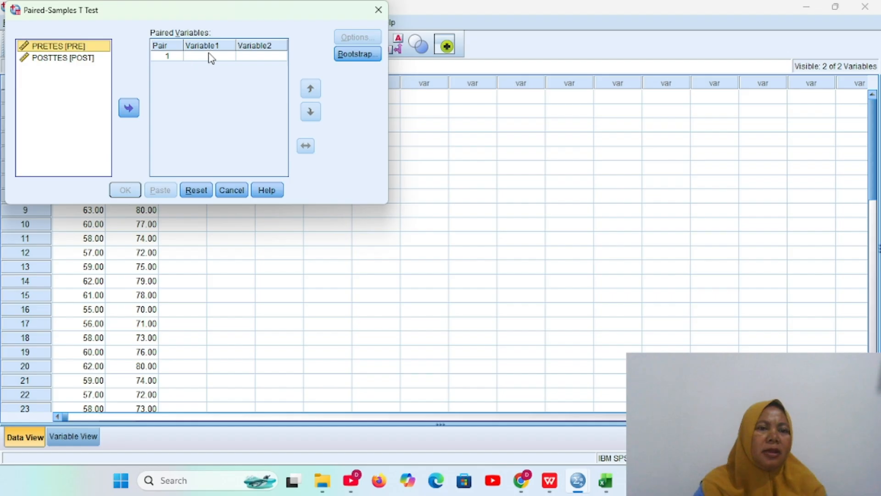
click(130, 109)
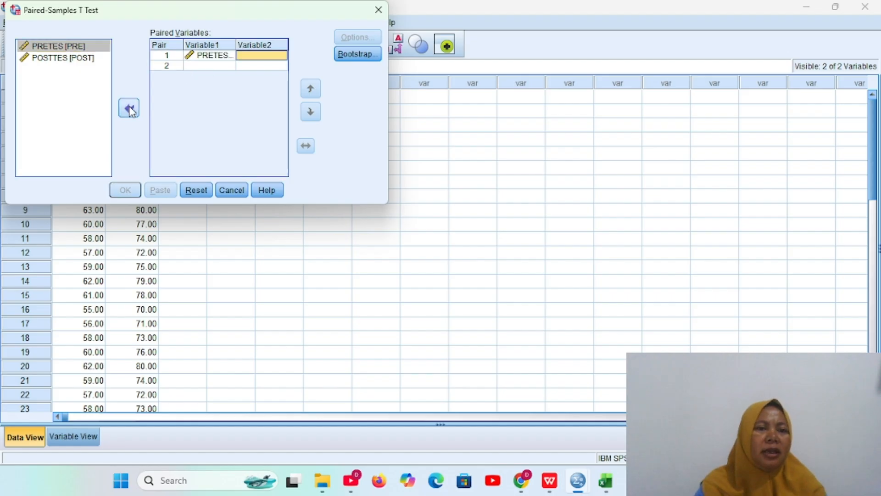
click(84, 60)
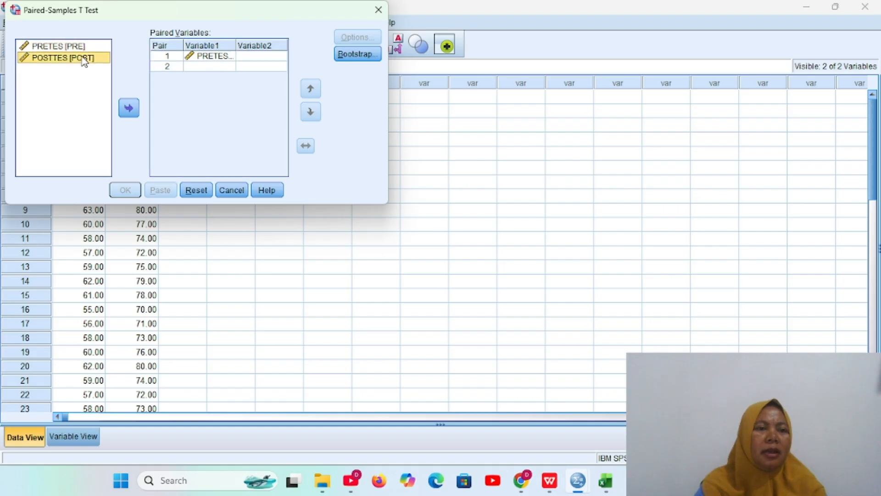
click(131, 108)
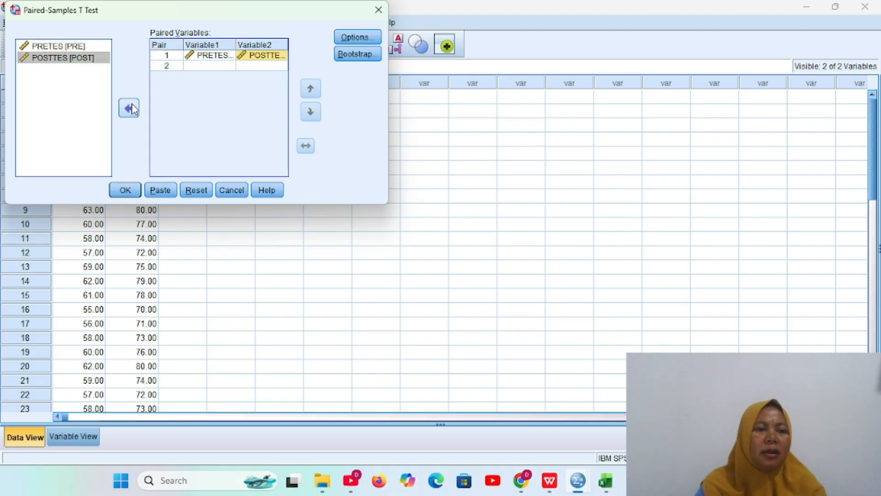
click(125, 191)
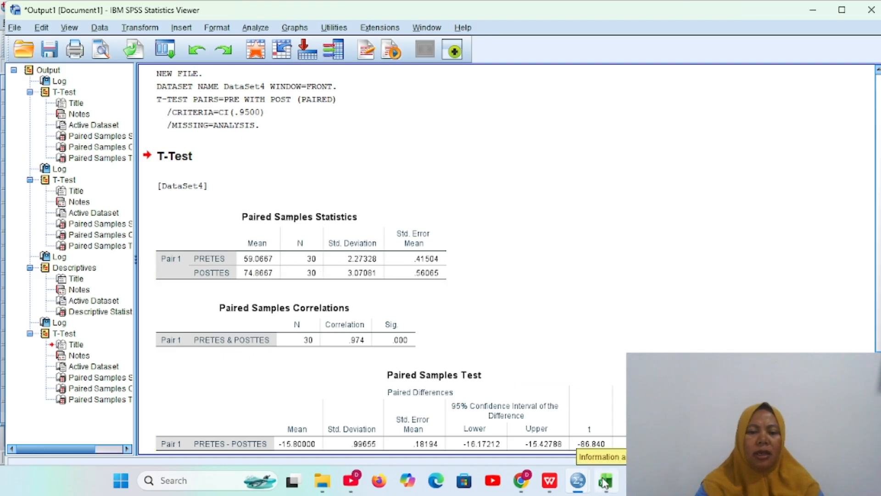
Switch to the paired t-test presentation in WPS Office and correct the pretest mean in the slide 3 text to 59.07.
mouse_move(605, 481)
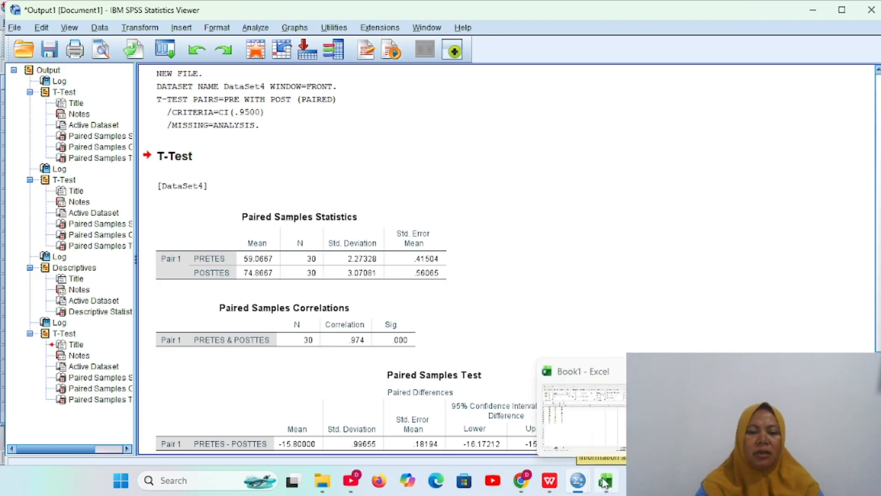
click(549, 486)
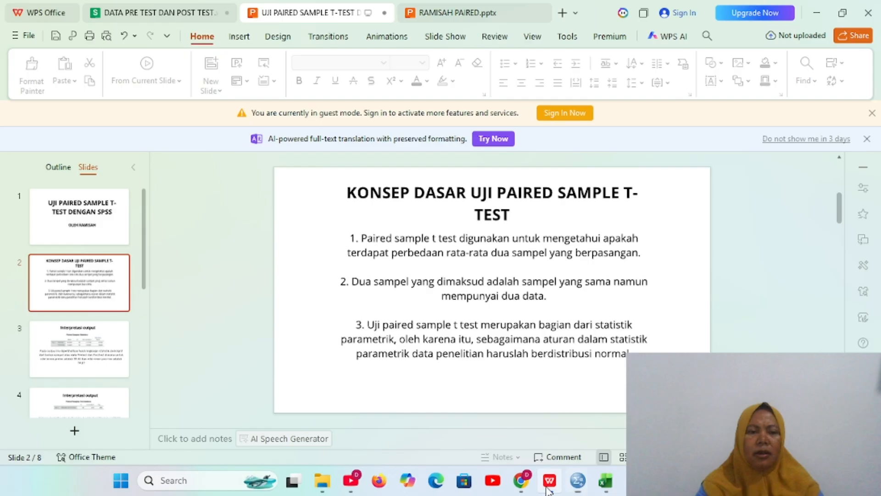
click(78, 356)
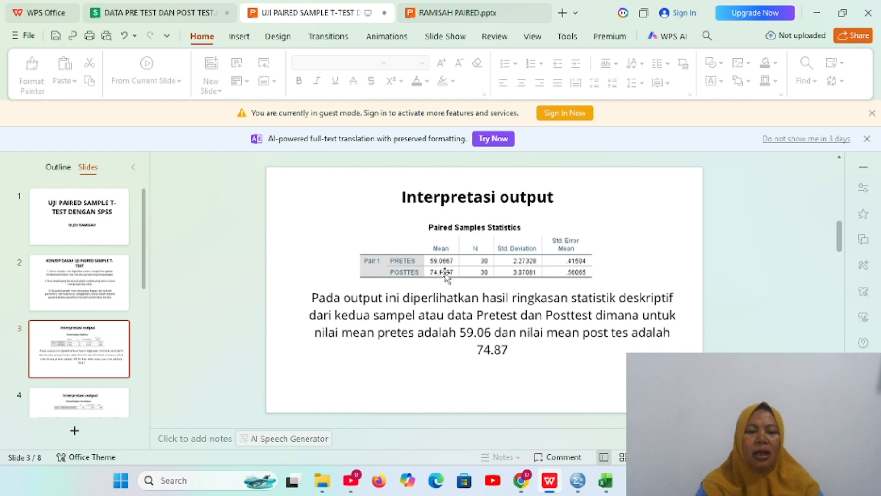
click(493, 334)
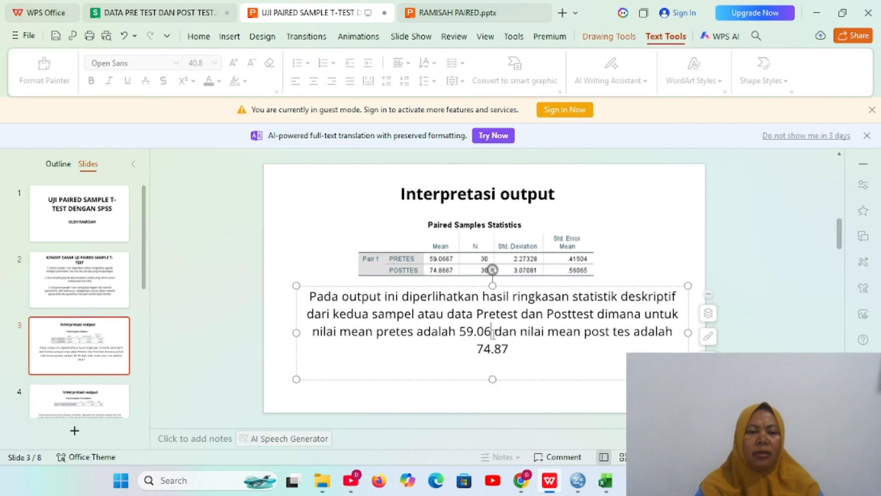
key(BackSpace)
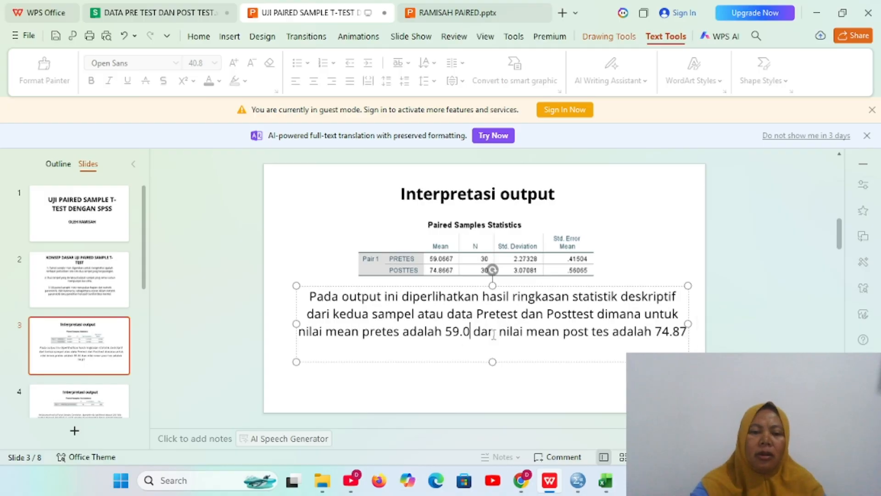
text(7)
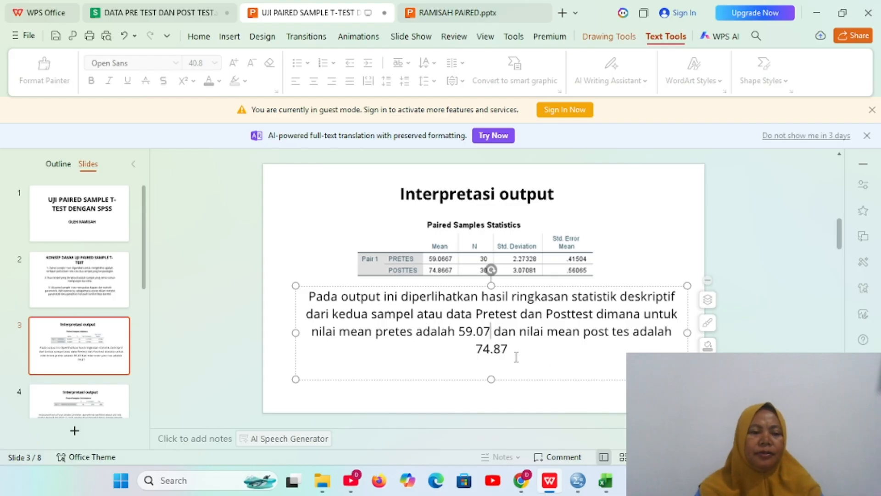
Compare slides 4 and 5 with the Paired Samples Correlations and Paired Samples Test tables in the SPSS output.
click(84, 403)
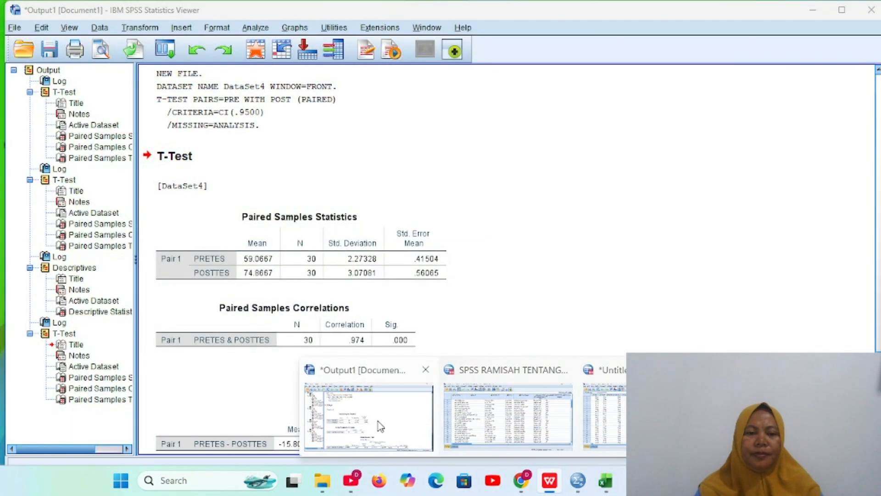
click(405, 367)
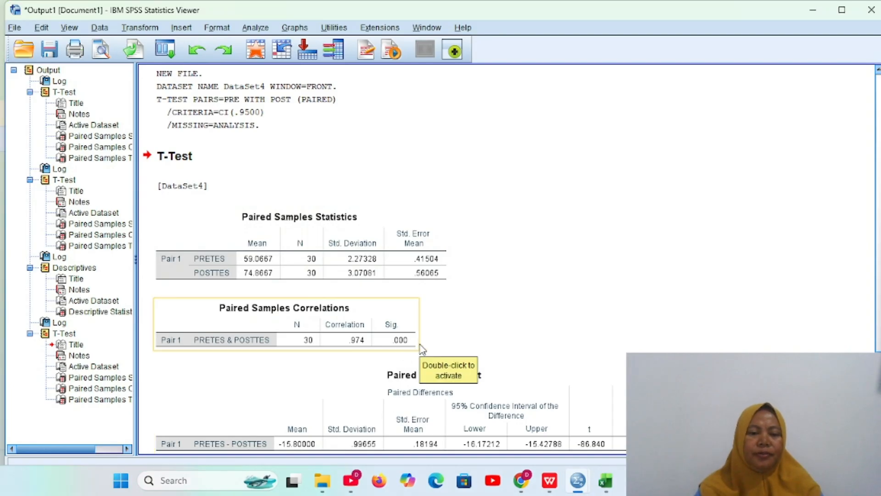
click(553, 489)
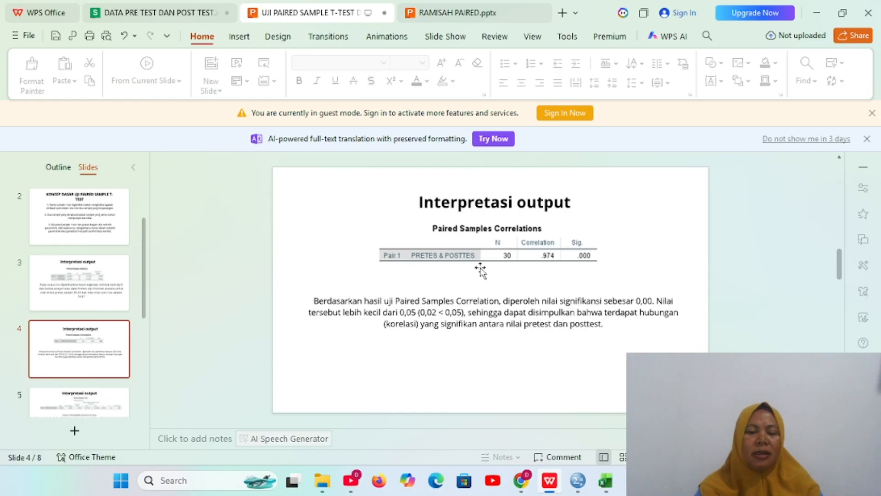
click(99, 409)
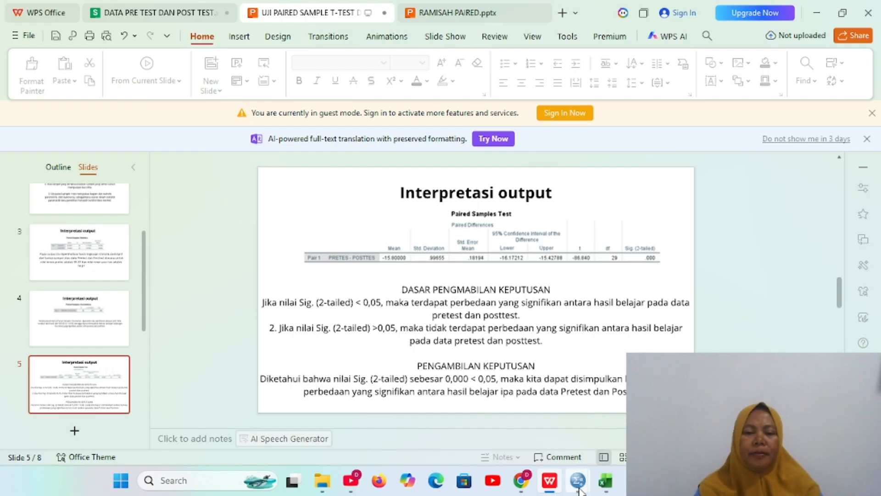
mouse_move(579, 489)
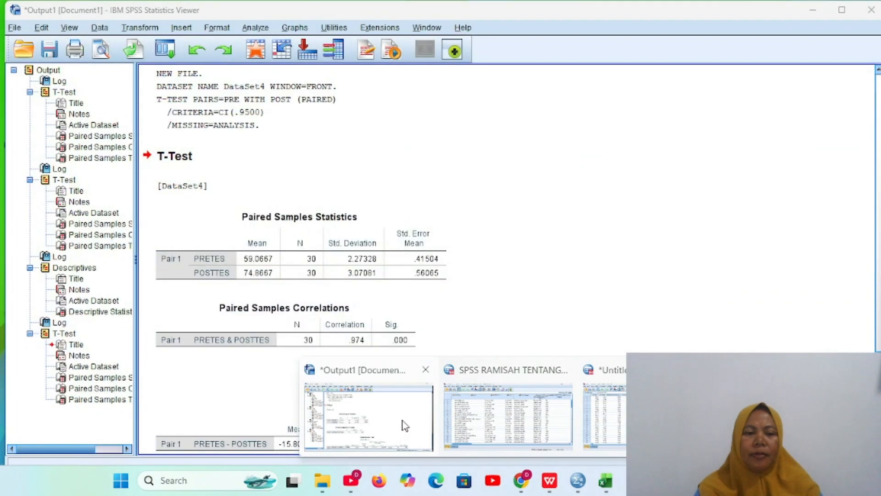
click(403, 425)
scroll(490, 326, down, 1)
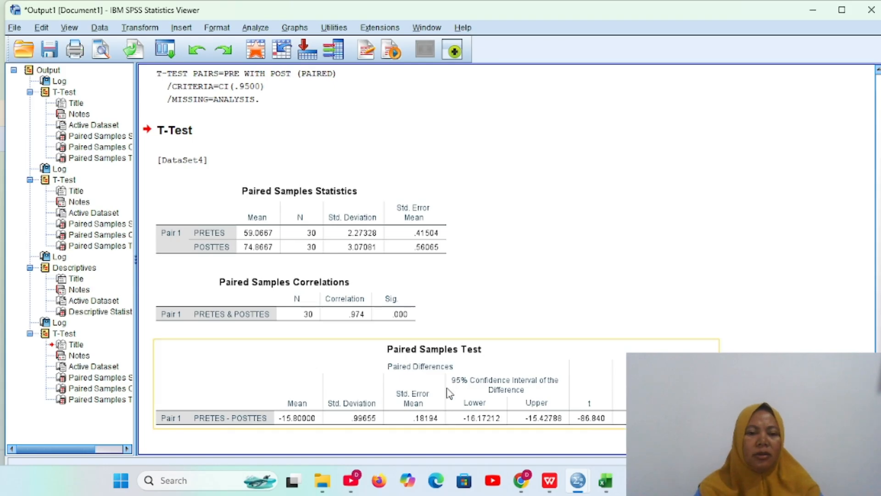
mouse_move(526, 492)
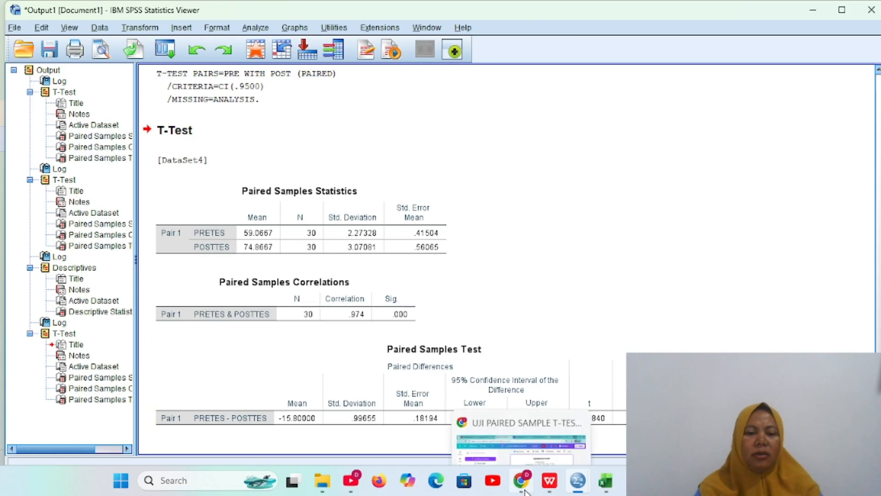
Return to slide 5 in WPS Office and correct the misspelled decision-basis heading to "DASAR PENGAMBILAN KEPUTUSAN".
click(549, 480)
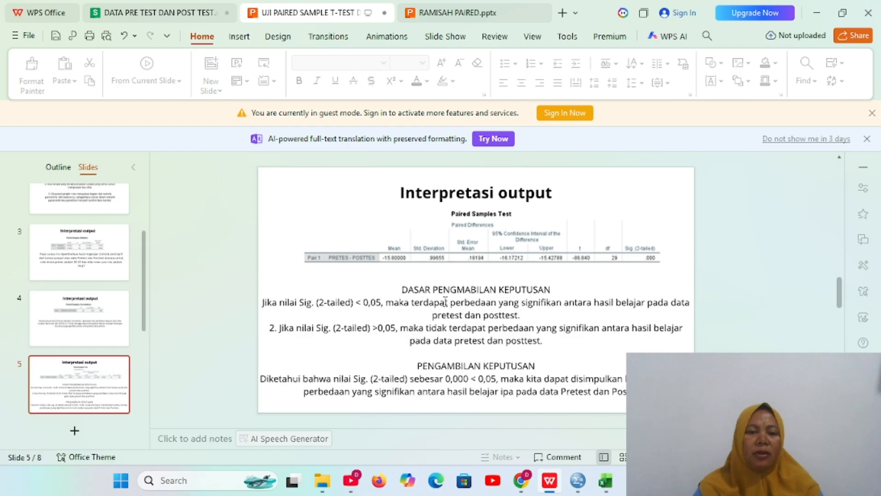
click(465, 293)
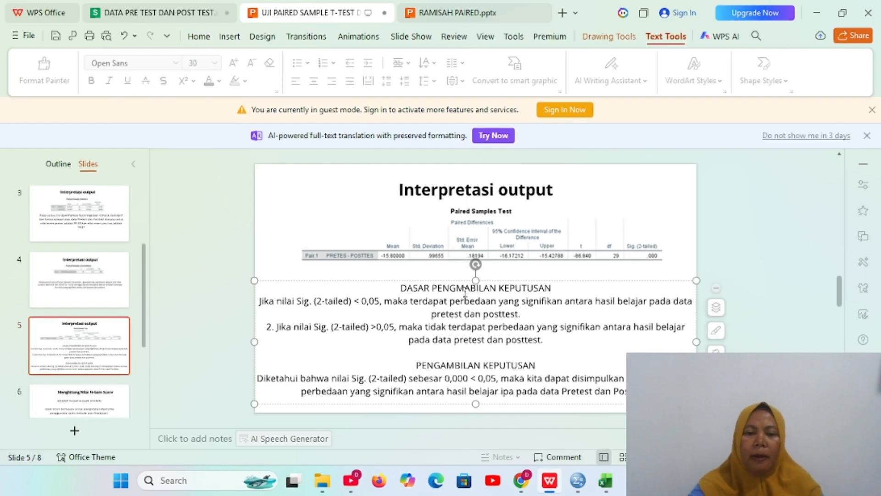
key(BackSpace)
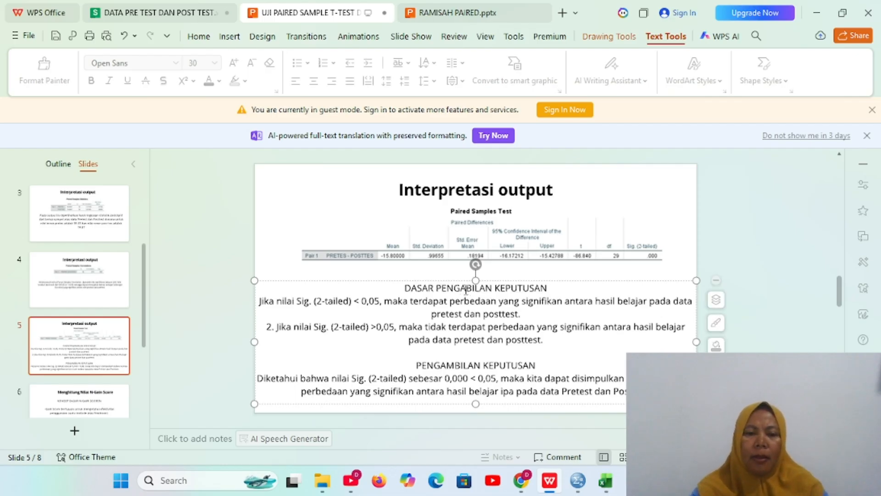
text(M)
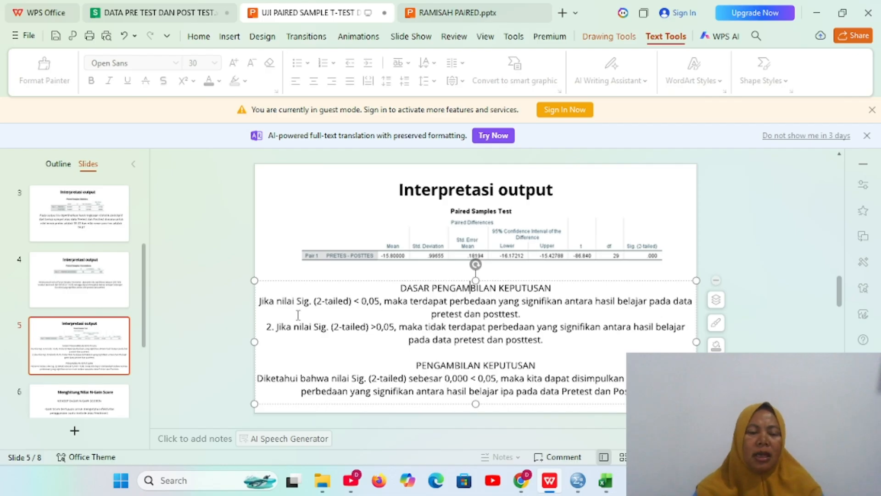
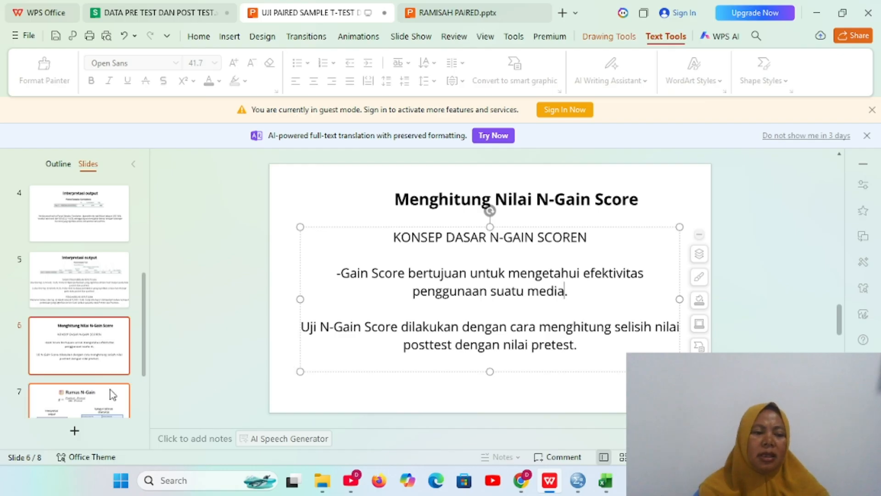
Review the N-Gain formula and category tables on slide 7, and switch to the SPSS Data Editor holding the PRE and POST scores.
click(87, 396)
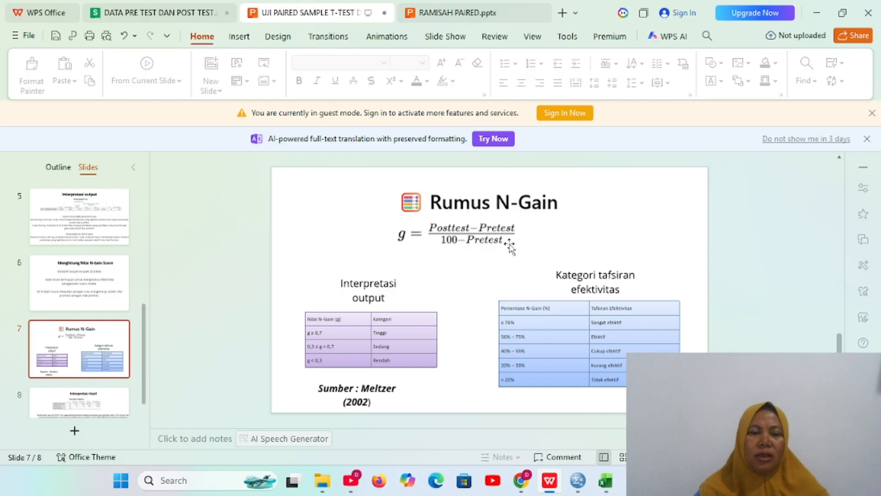
click(402, 346)
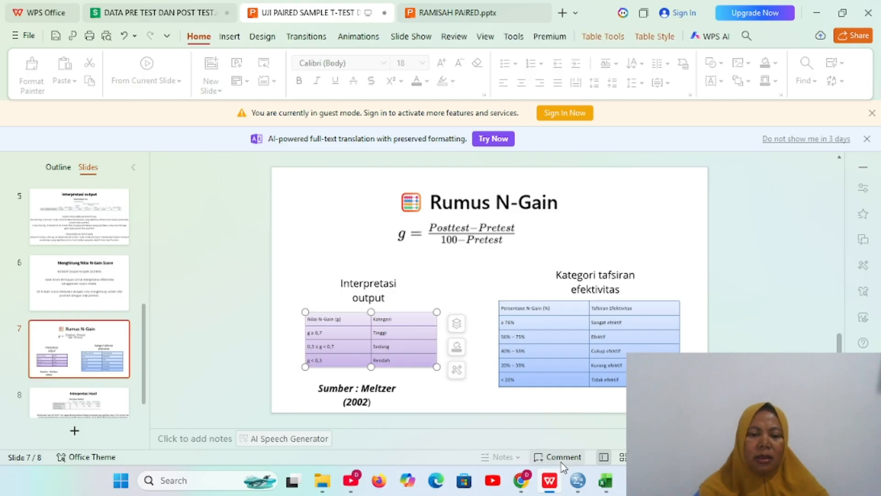
mouse_move(588, 493)
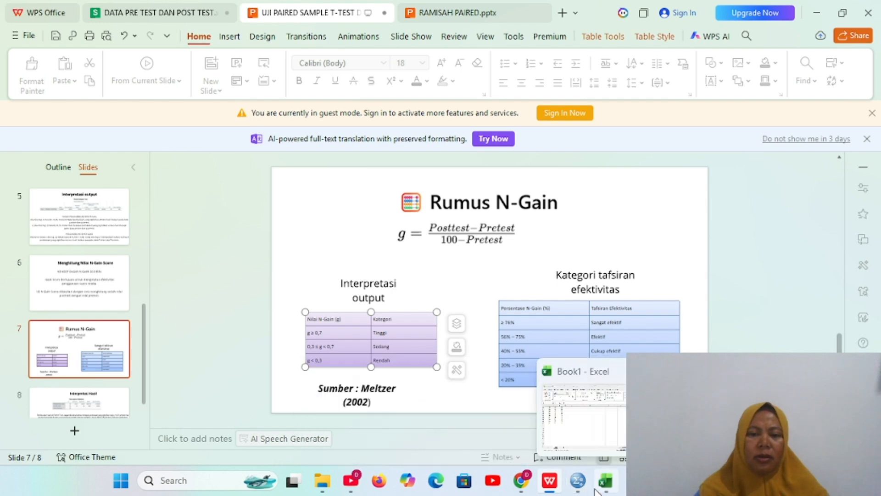
click(606, 481)
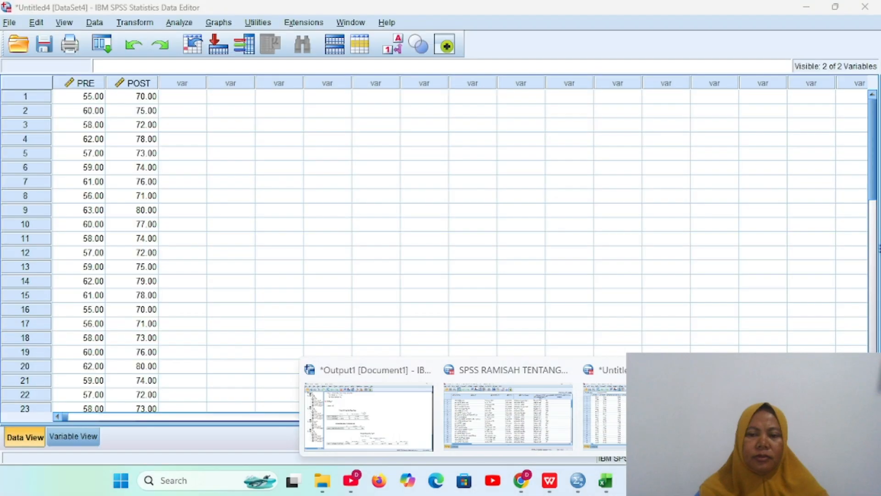
click(599, 369)
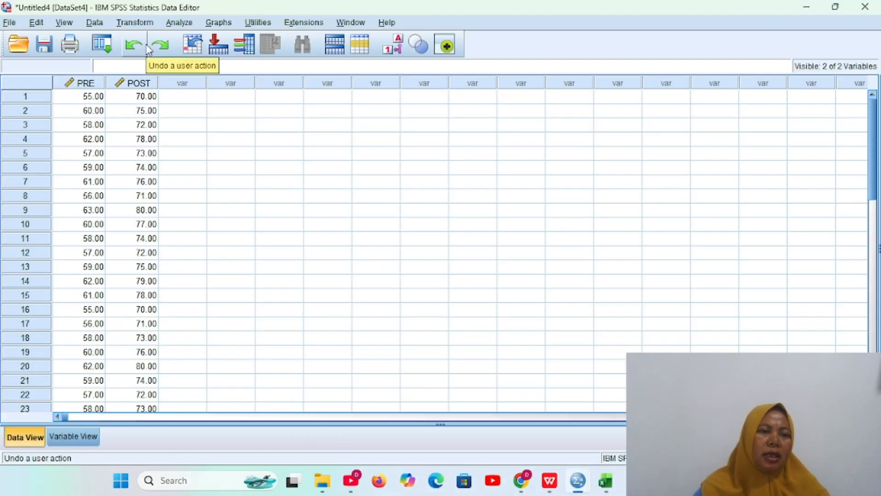
Start a Compute Variable transformation with POSTTES_PRETES as the target variable.
click(137, 23)
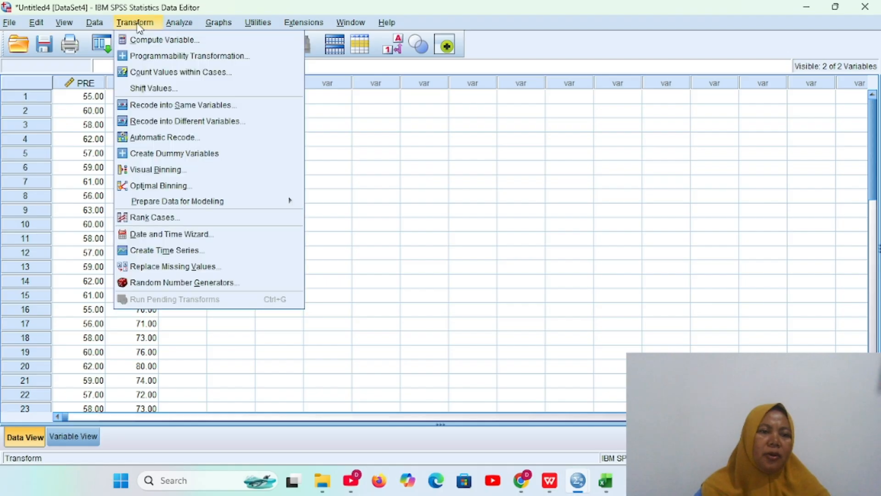
click(156, 40)
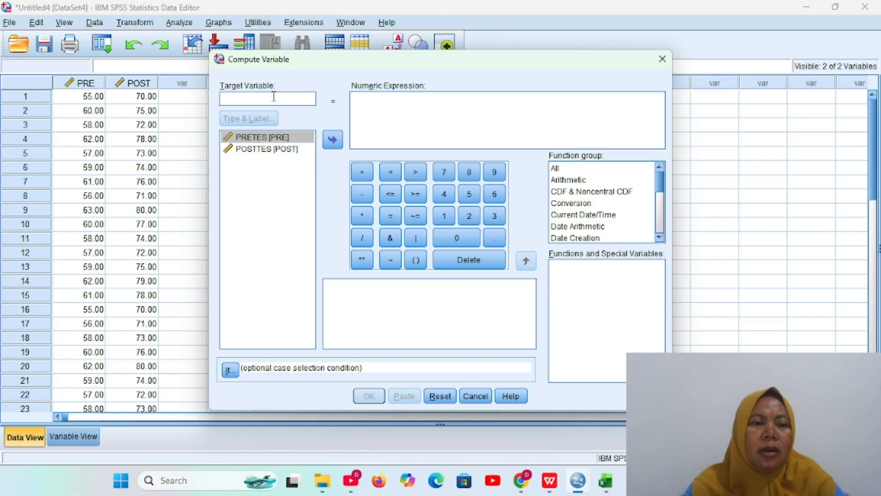
text(P)
key(BackSpace)
text(P)
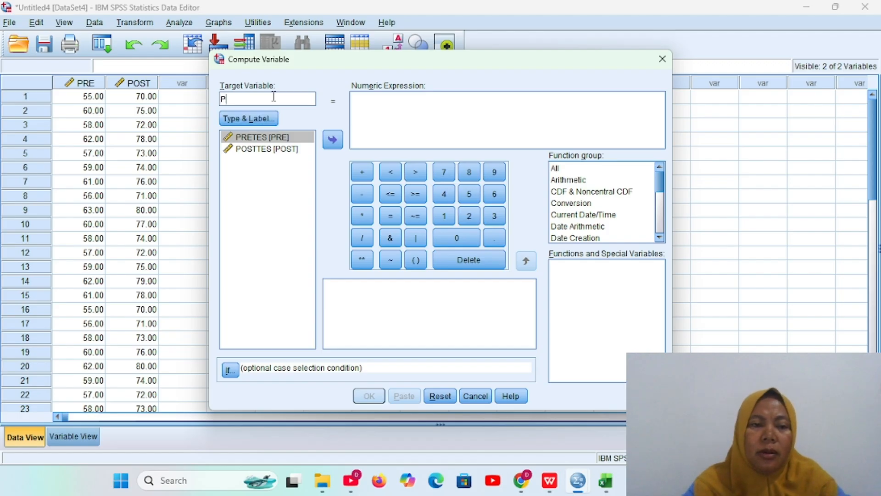
key(Caps_Lock)
text(OSTTES_PRETES)
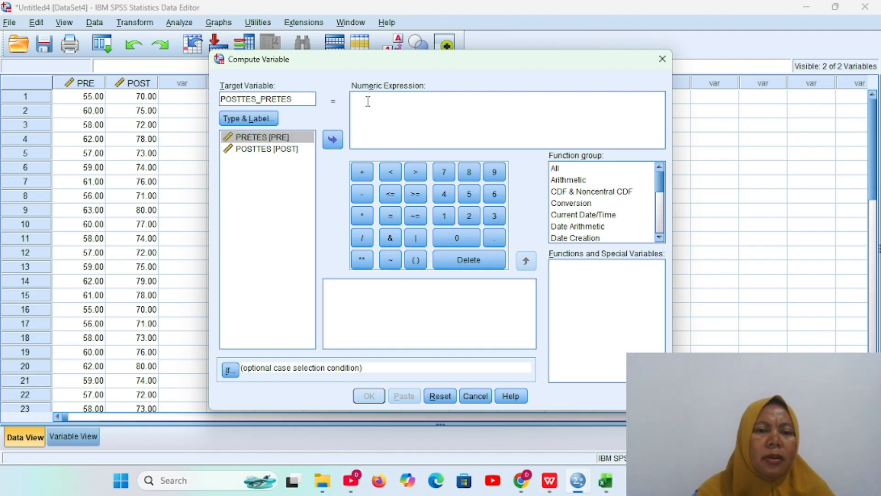
Build the numeric expression POST - PRE for POSTTES_PRETES and run the computation.
click(290, 148)
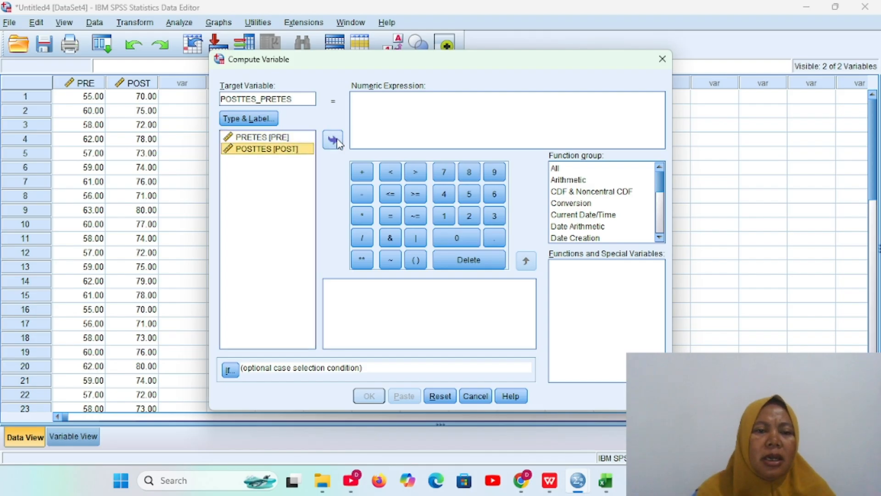
click(334, 140)
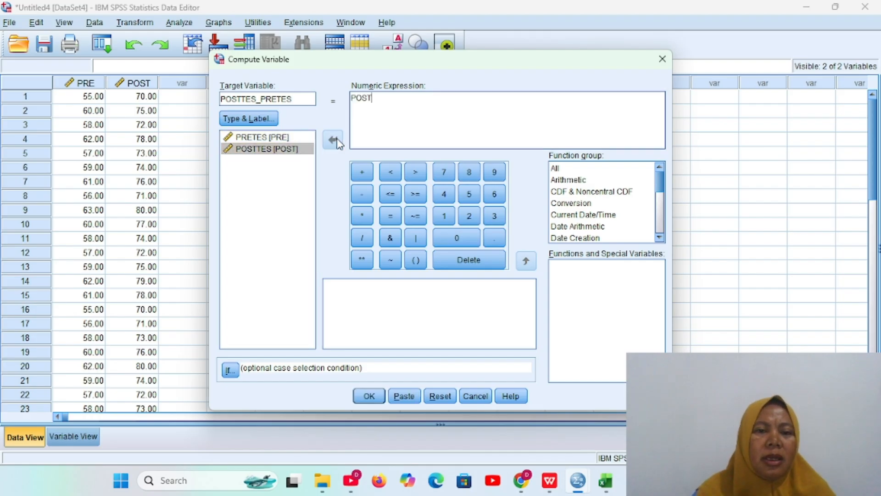
click(361, 195)
click(290, 136)
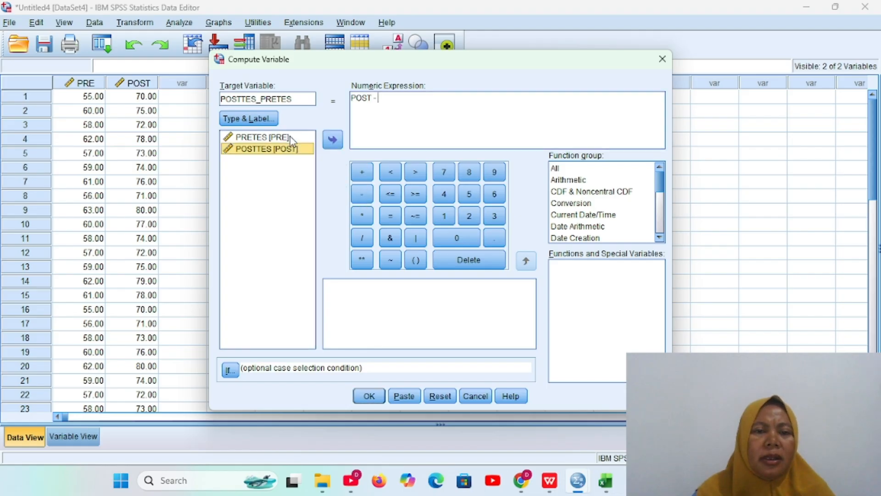
click(362, 194)
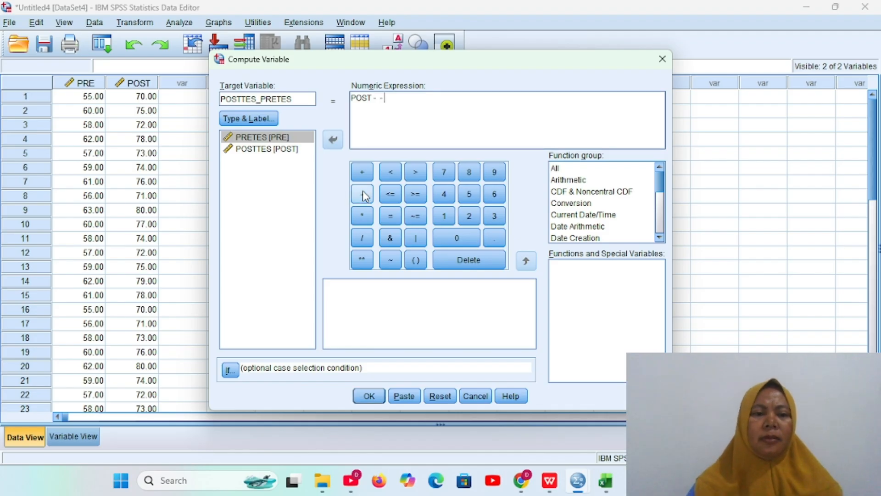
key(BackSpace)
key(BackSpace)
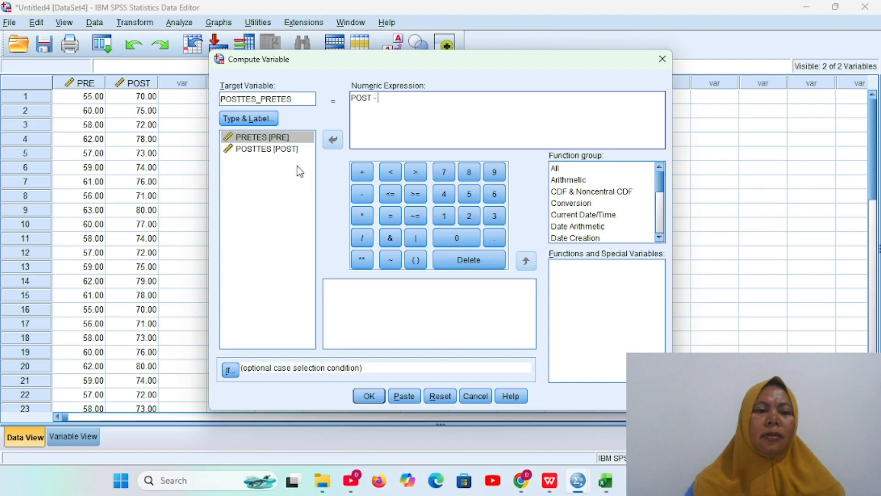
click(289, 150)
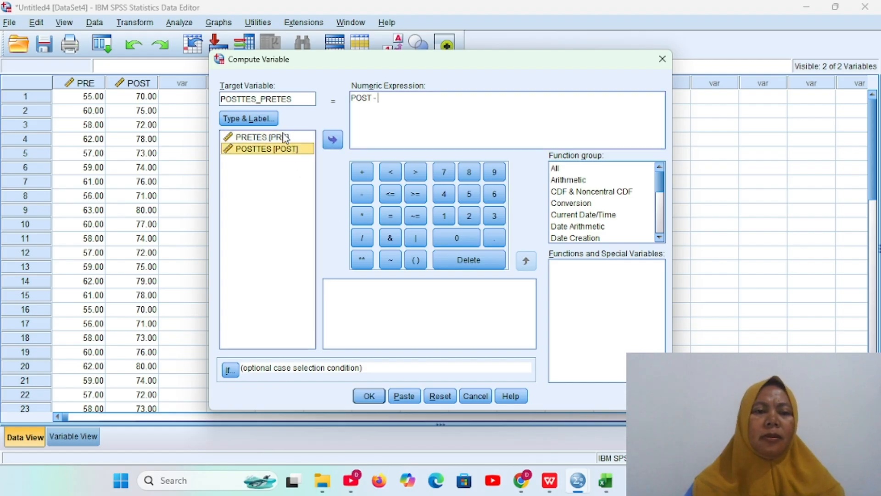
click(288, 138)
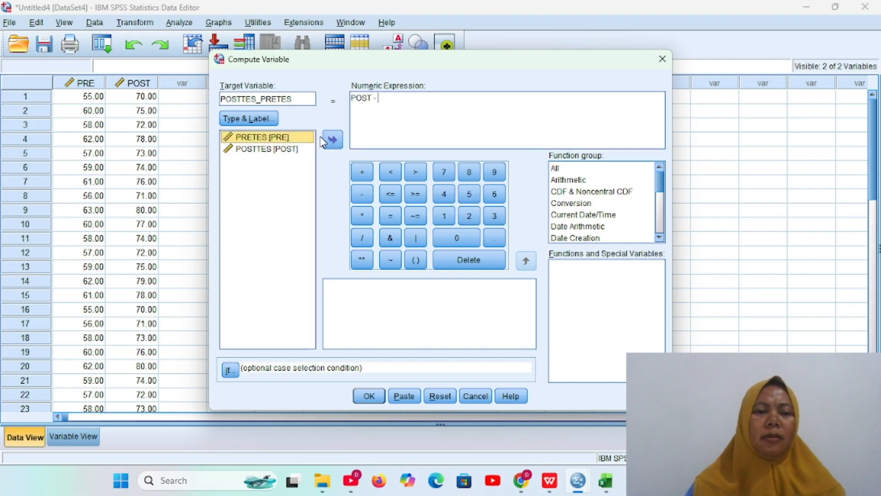
click(333, 140)
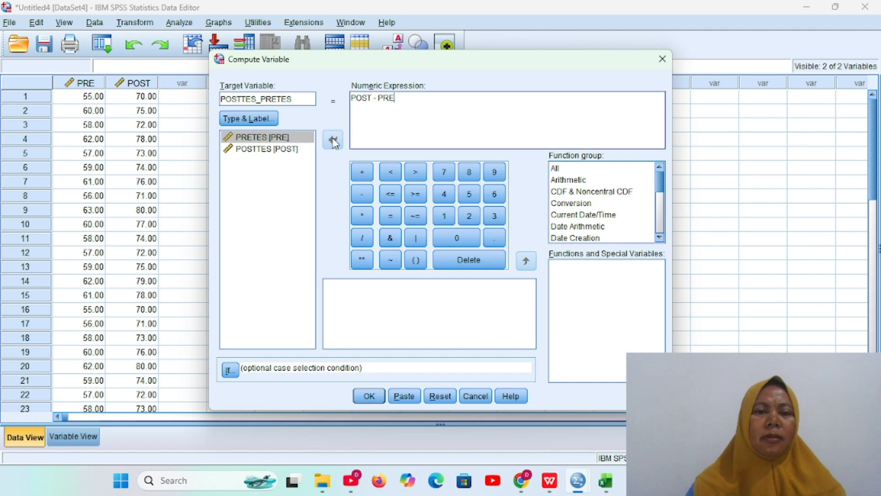
click(374, 398)
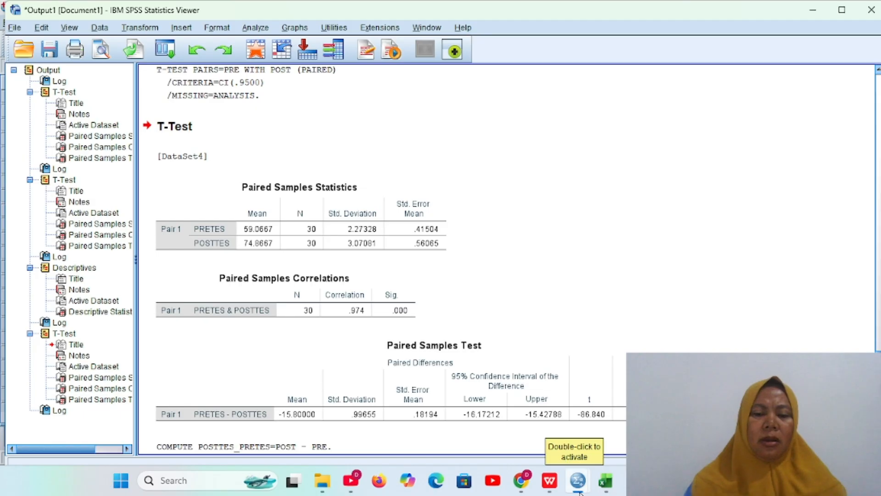
Return to the Data Editor, reset the Compute Variable settings and name the new target variable NILAIIDEAL_PRETES.
mouse_move(579, 490)
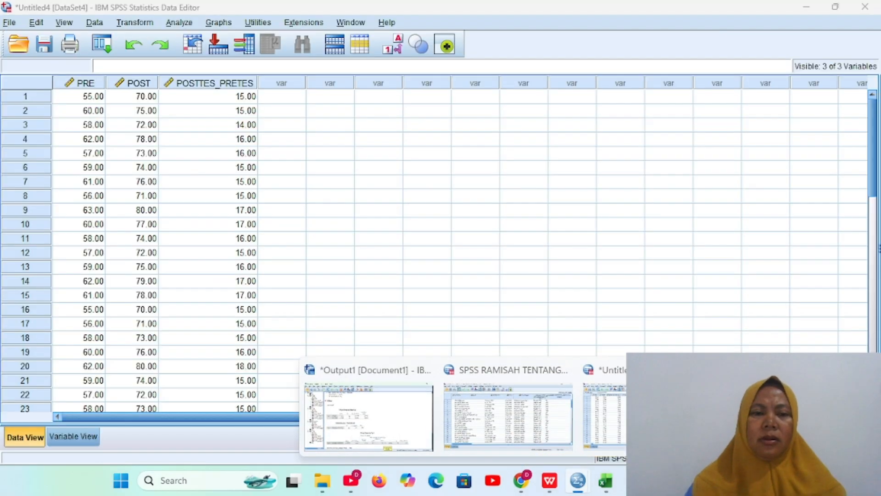
click(605, 413)
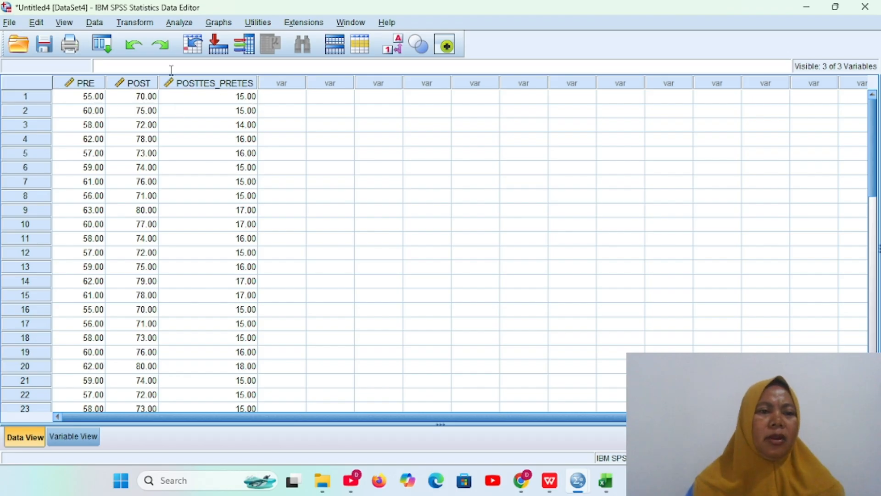
click(147, 26)
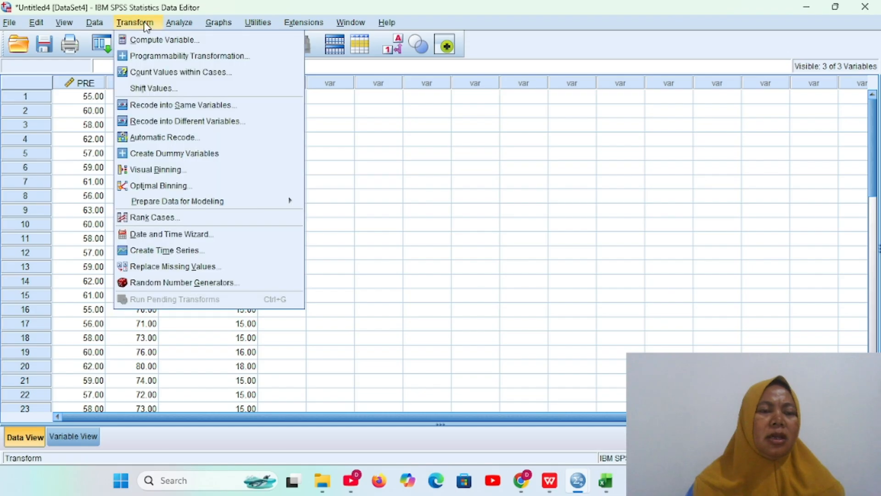
click(163, 42)
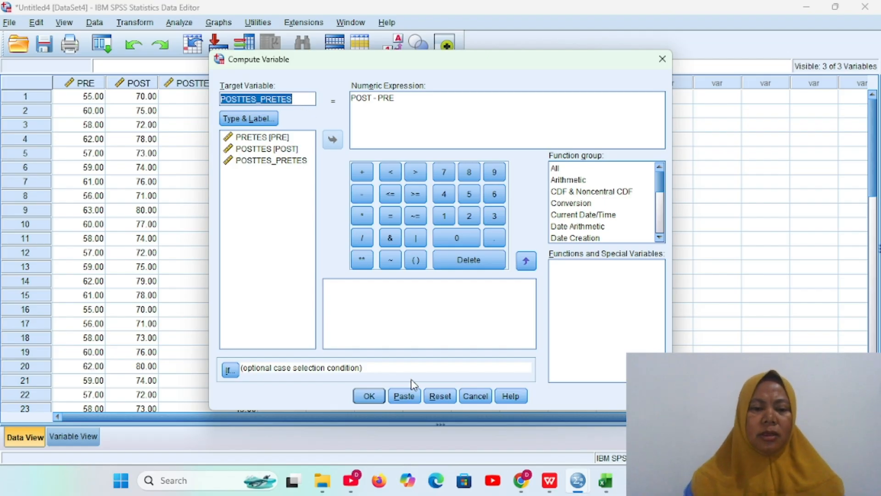
click(437, 396)
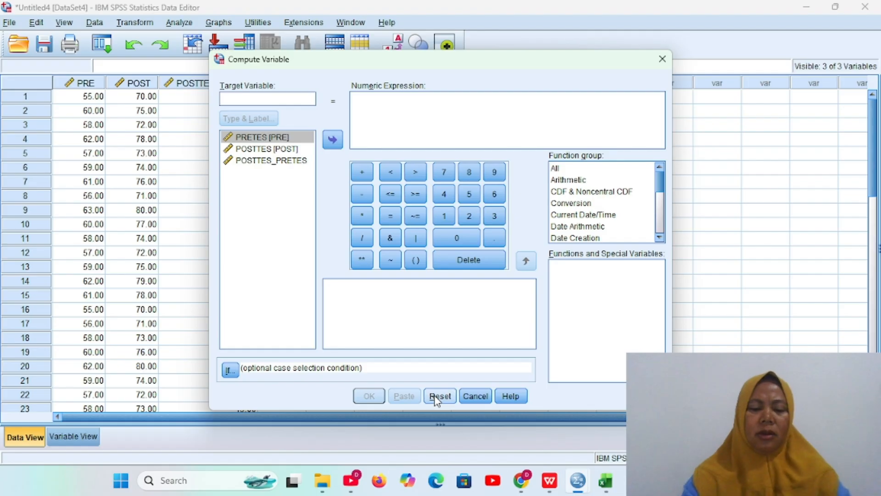
text(NILAI)
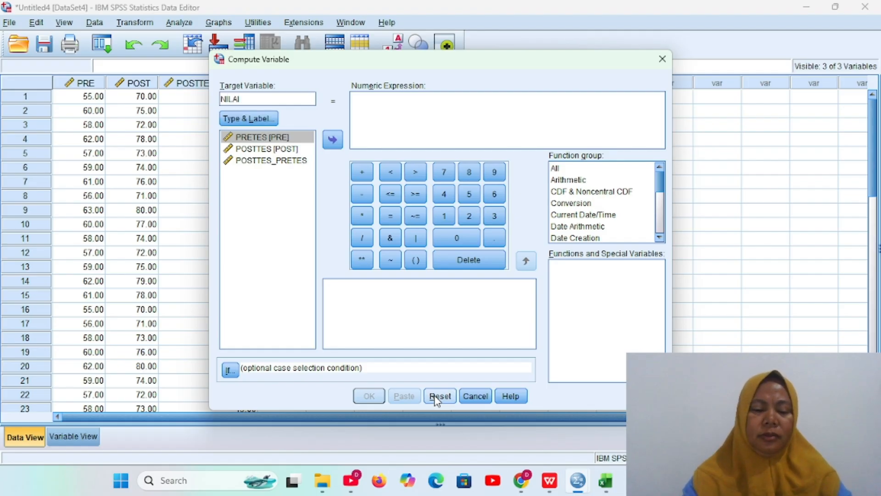
text(IDEAL_)
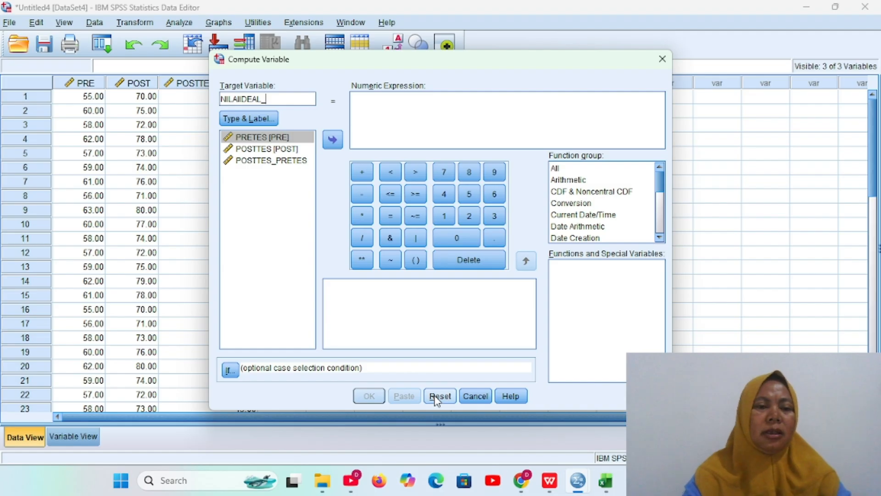
text(P)
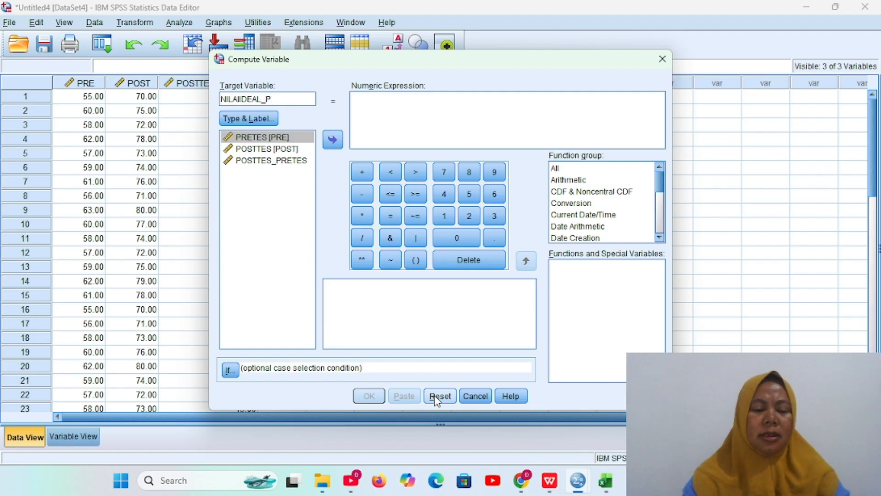
text(RETES)
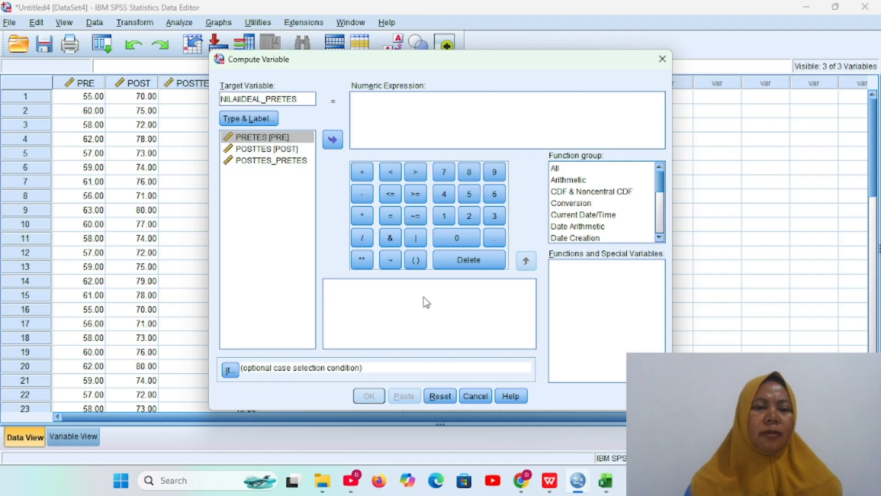
Build the numeric expression 100 - PRE for NILAIIDEAL_PRETES and run the computation.
click(369, 104)
text(100)
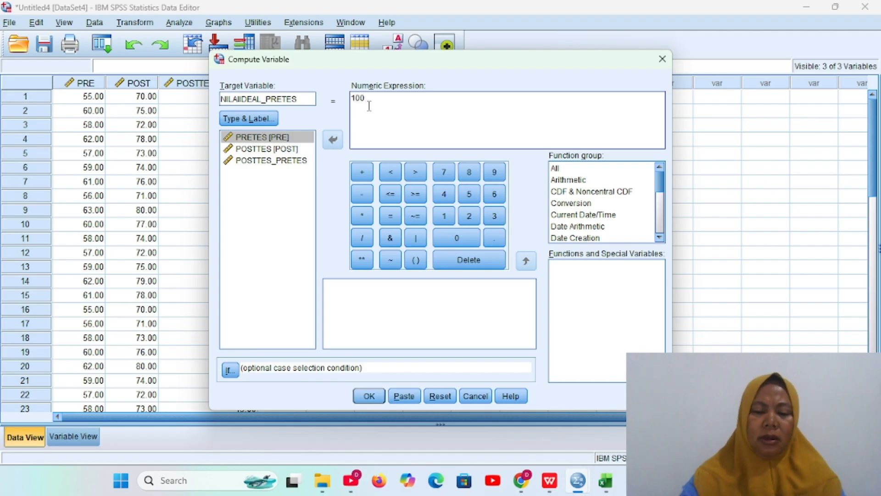
click(366, 196)
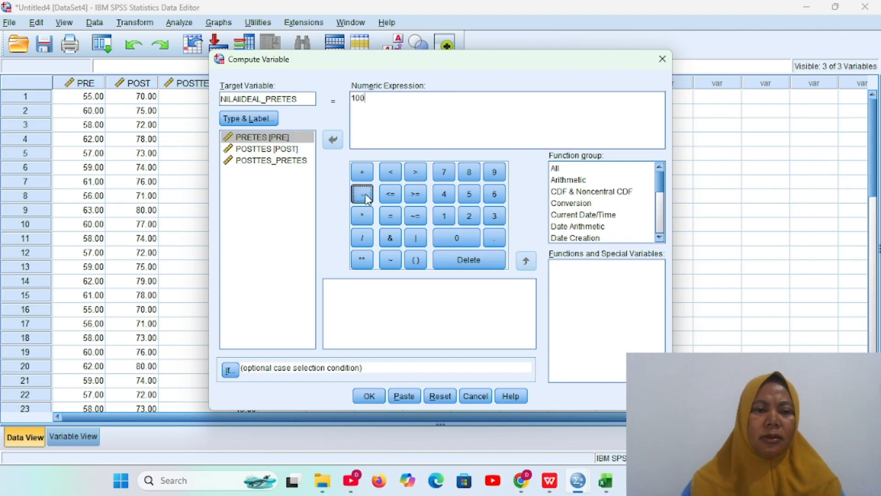
click(292, 138)
click(332, 140)
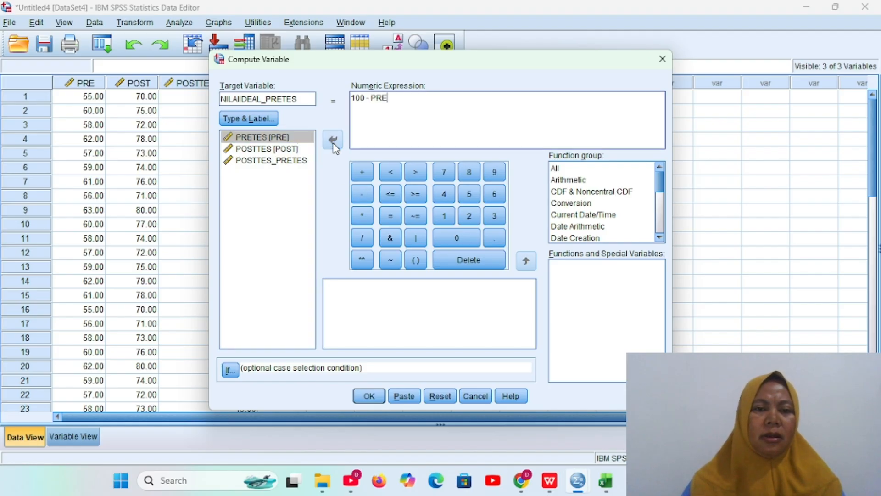
click(375, 396)
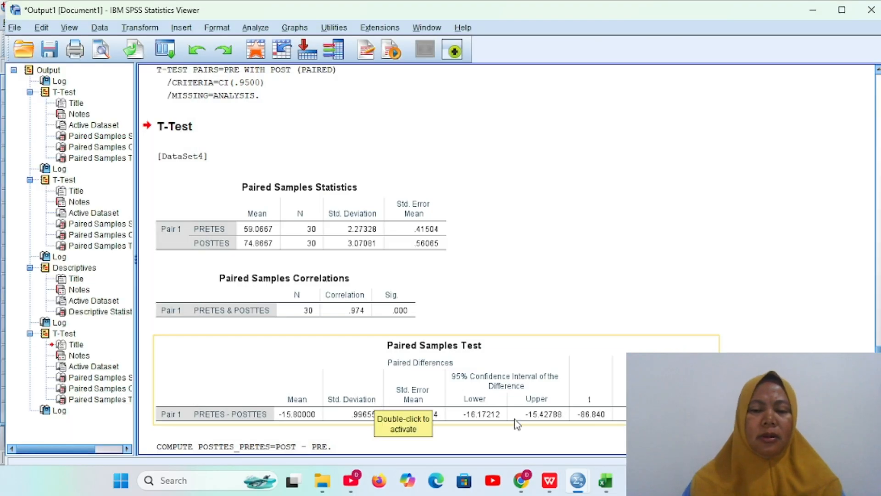
Return to the Data Editor, reset the Compute Variable settings and name the new target variable SCORE_GAIN.
mouse_move(578, 491)
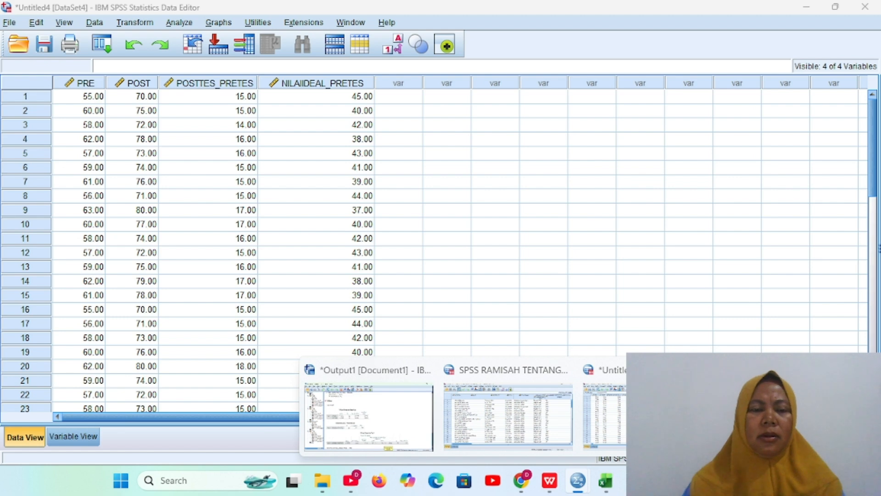
click(604, 415)
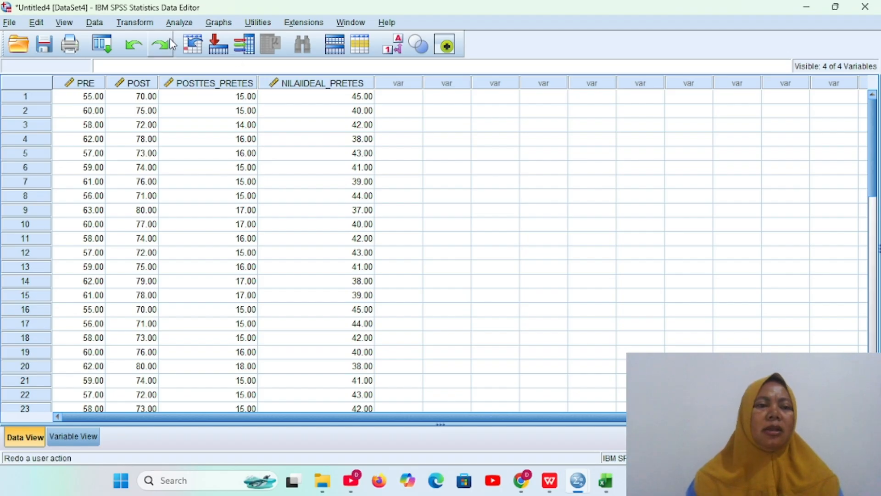
click(140, 23)
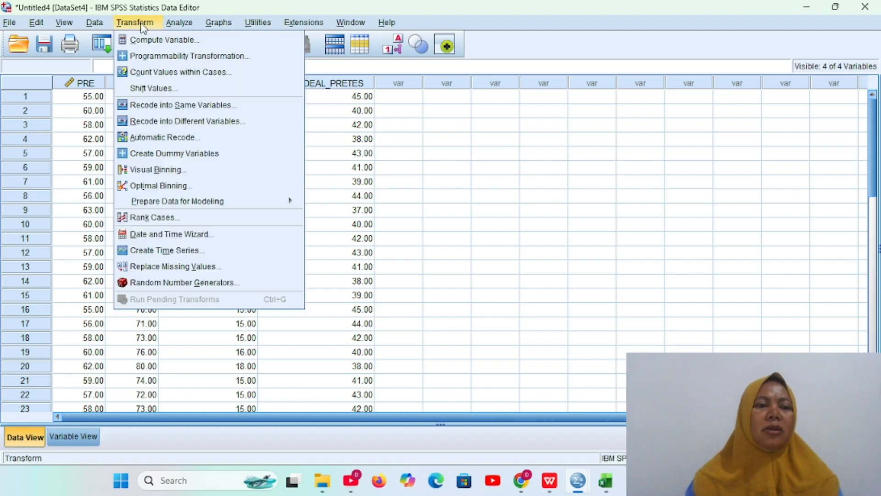
click(157, 40)
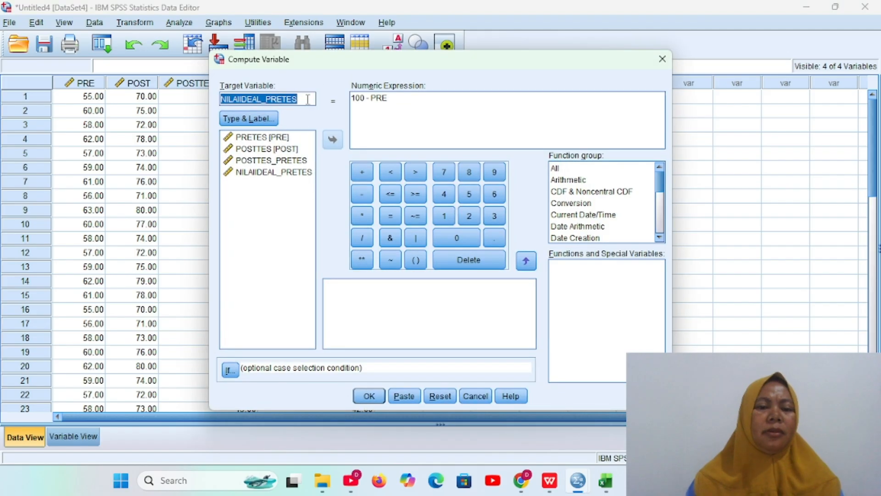
click(442, 397)
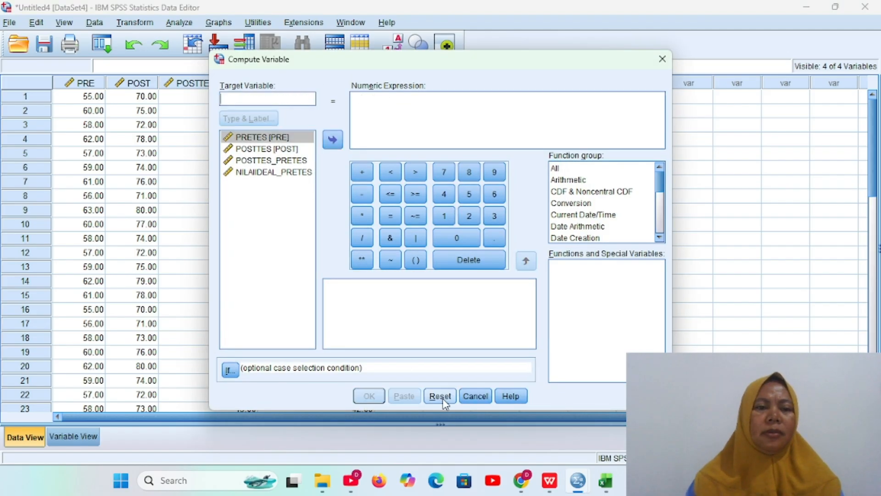
click(300, 100)
text(SCORE_GAIN)
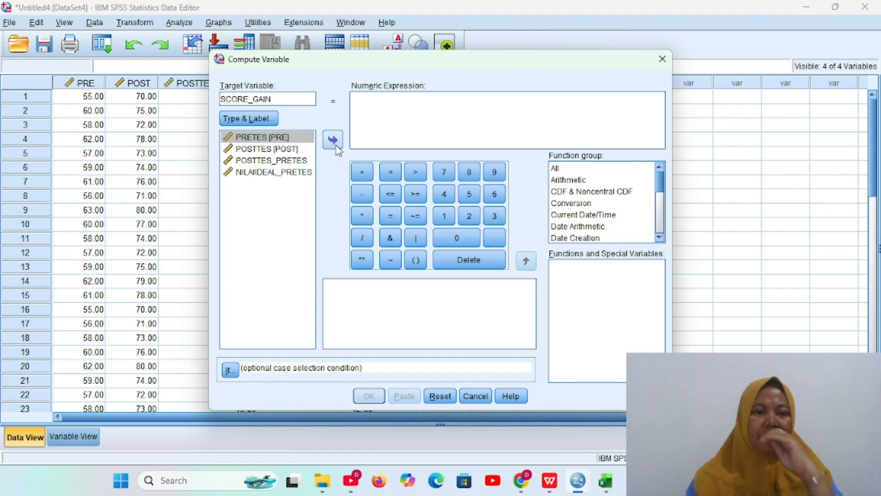
Build the numeric expression POSTTES_PRETES/NILAIIDEAL_PRETES for SCORE_GAIN and run the computation.
click(299, 161)
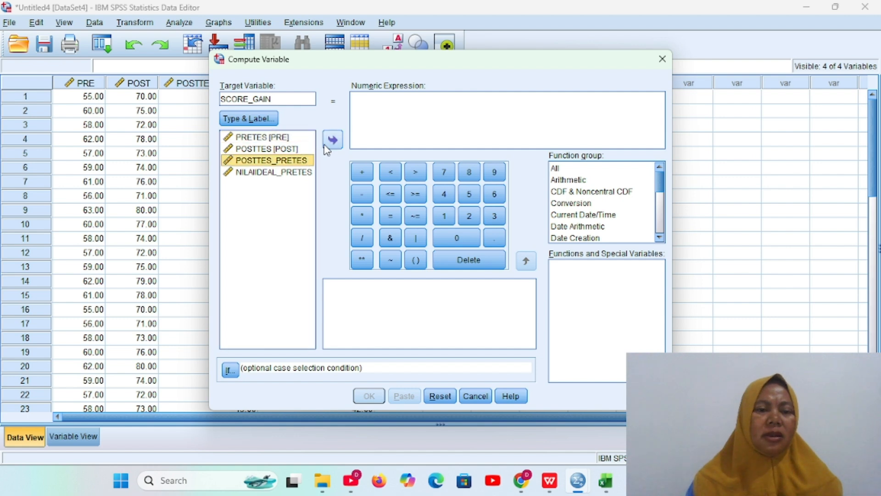
click(333, 140)
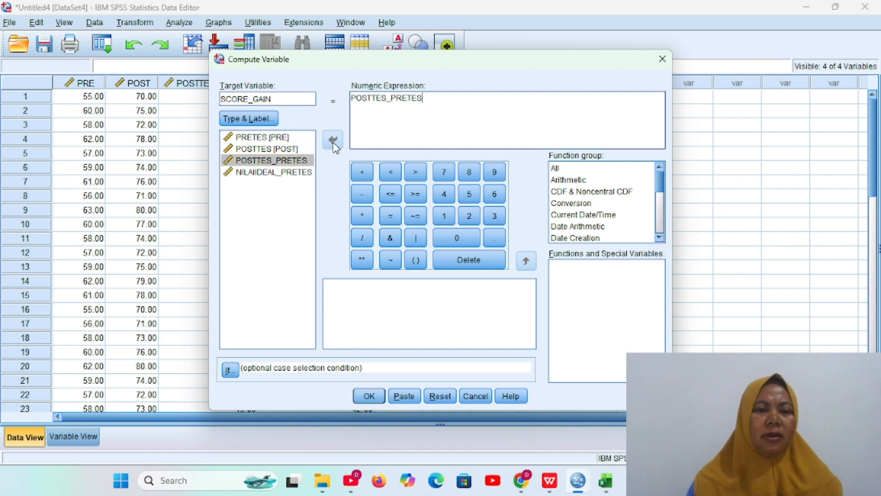
text(/)
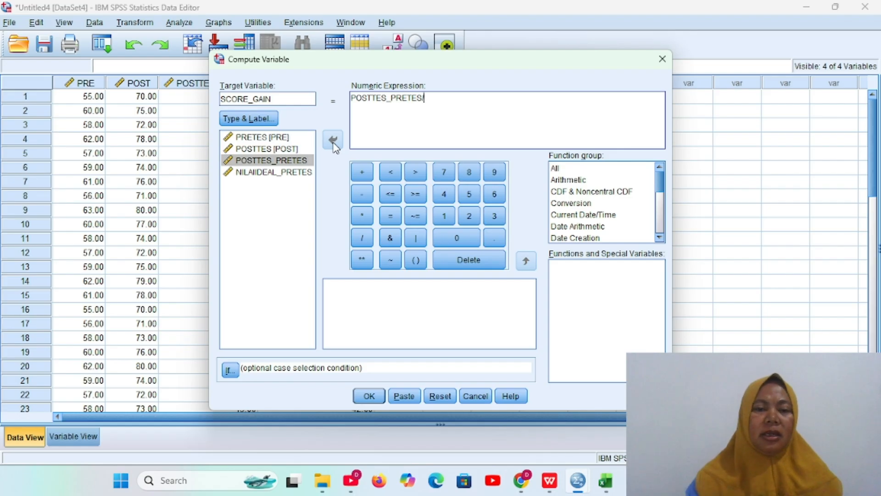
click(306, 179)
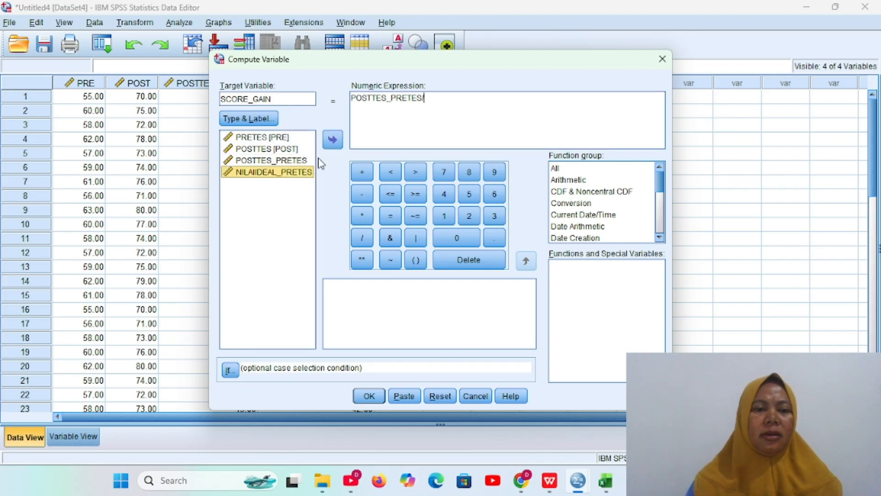
click(334, 140)
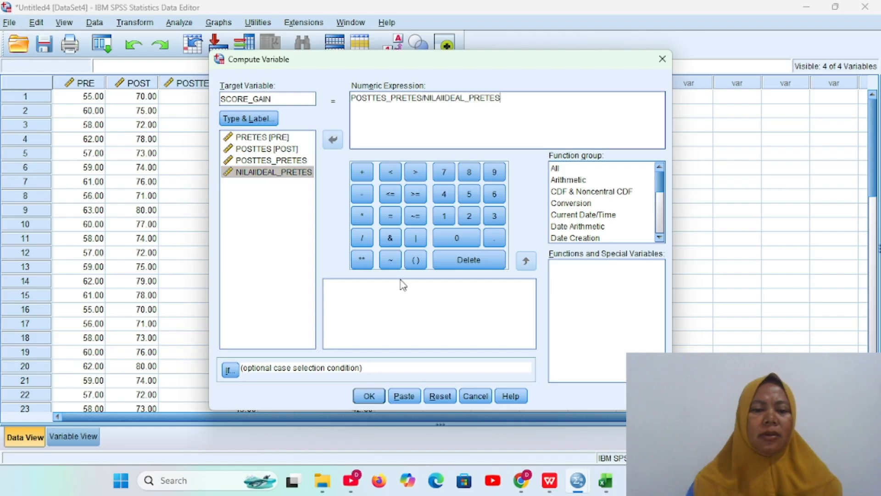
click(375, 400)
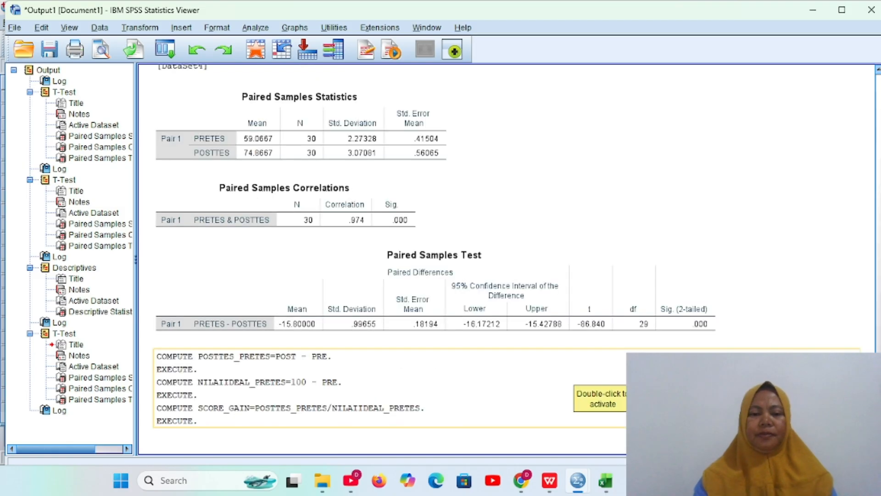
Return to the Data Editor, reset the Compute Variable settings and name the new target variable PERSENTASI_GAIN.
click(579, 483)
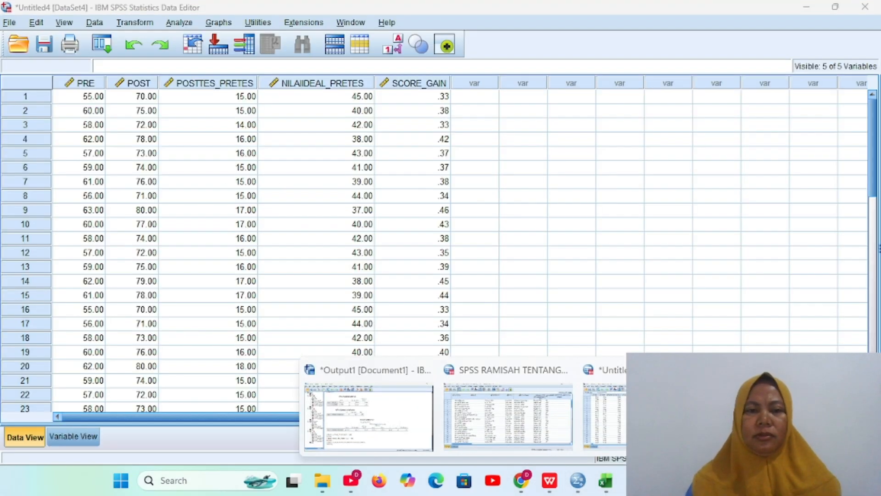
click(651, 413)
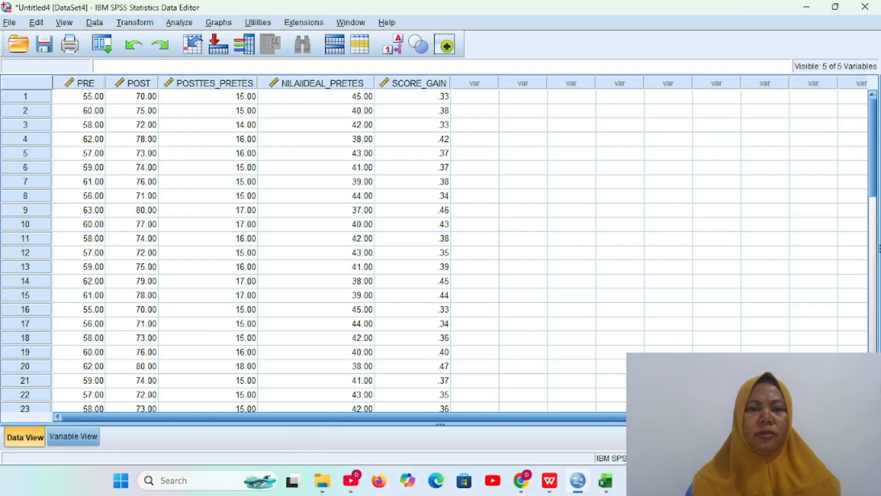
click(138, 23)
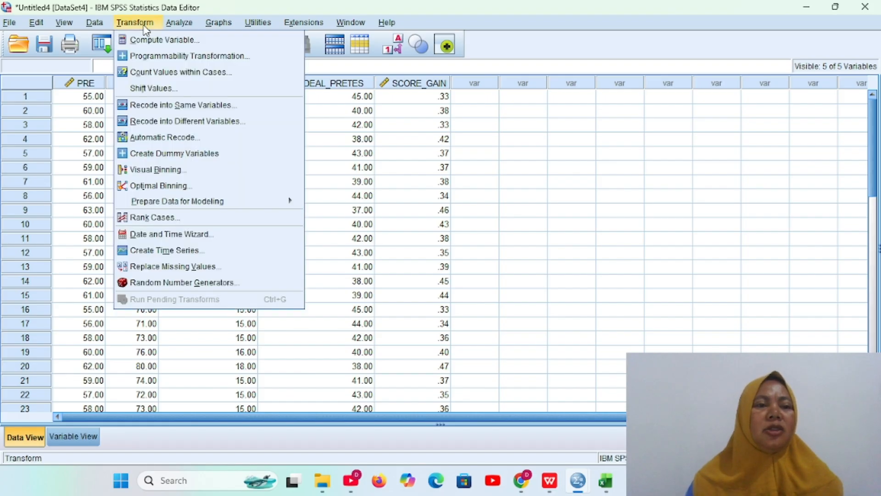
click(156, 40)
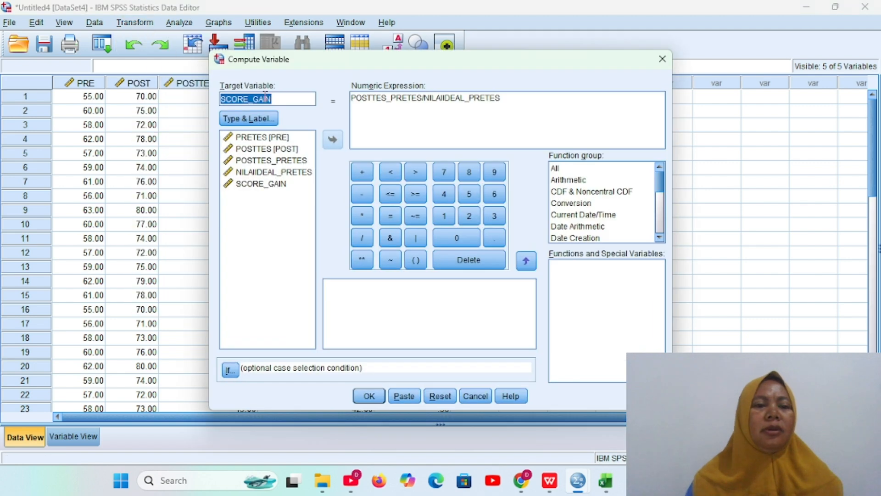
click(440, 396)
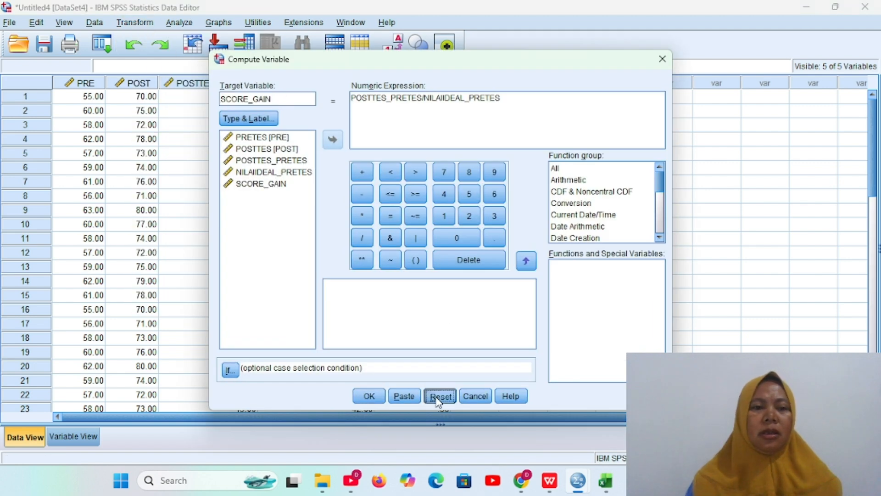
text(PE)
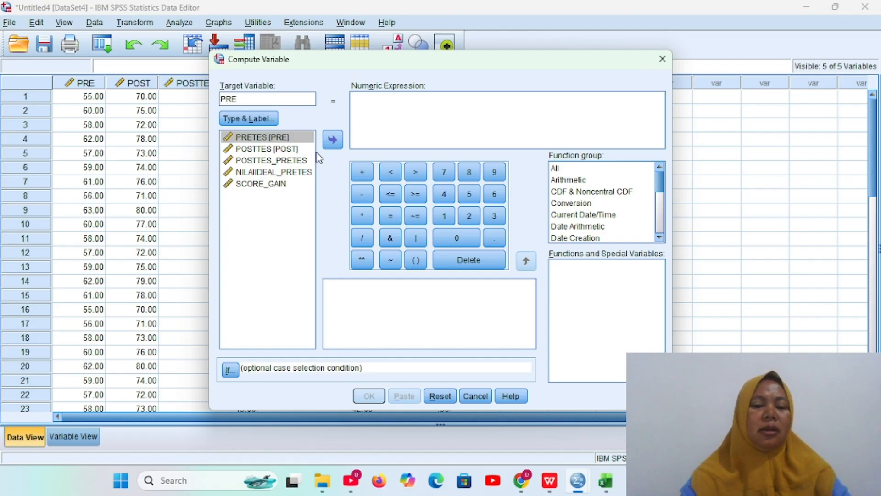
text(R)
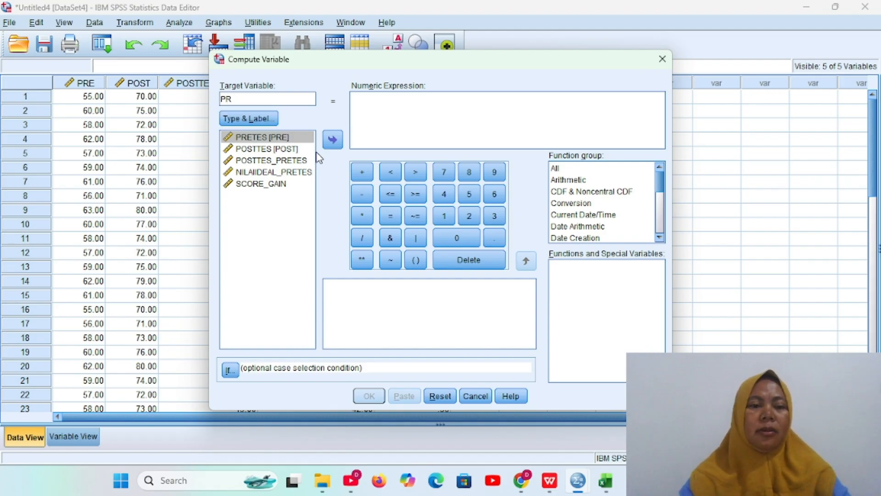
text(SENTASI_)
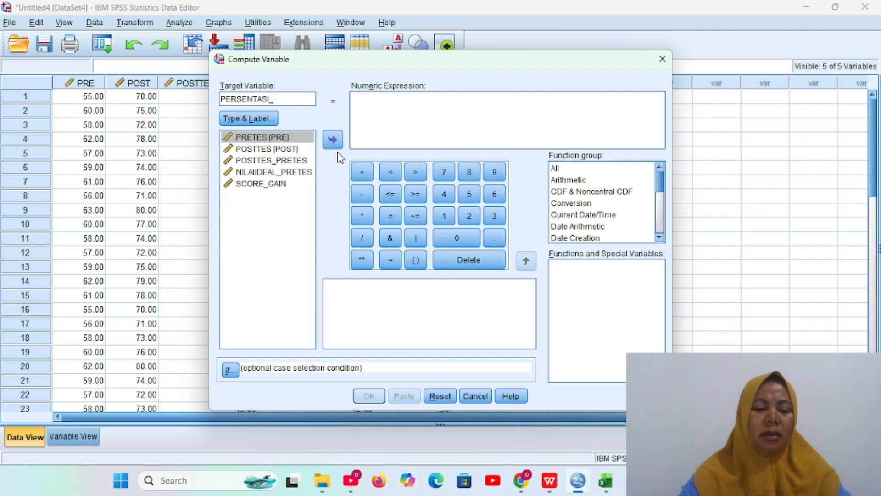
text(GAIN)
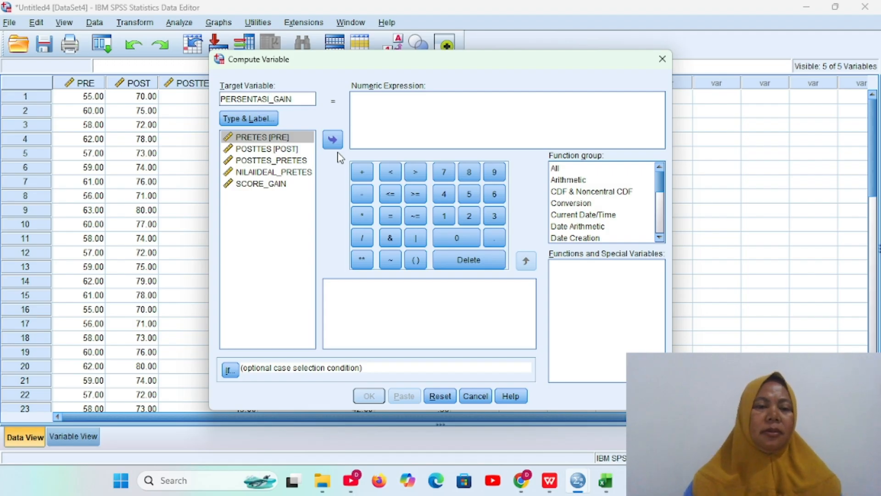
Build the numeric expression SCORE_GAIN * 100 for PERSENTASI_GAIN and run the computation.
click(283, 186)
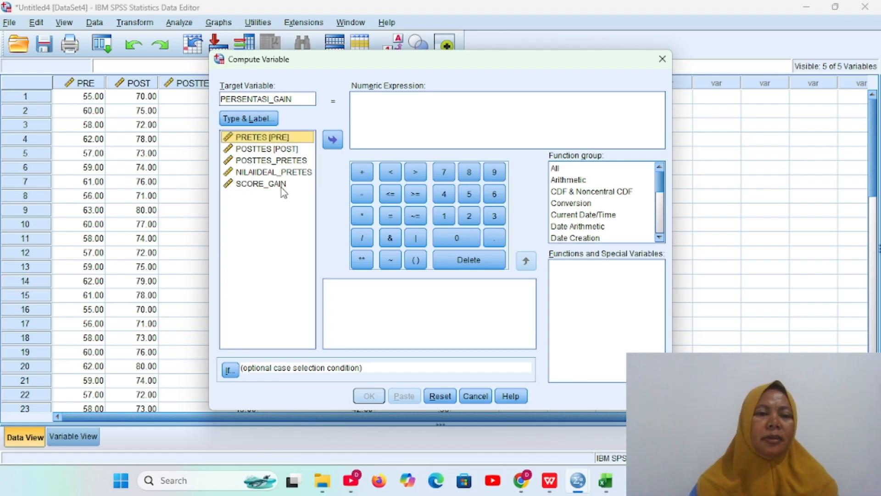
click(334, 138)
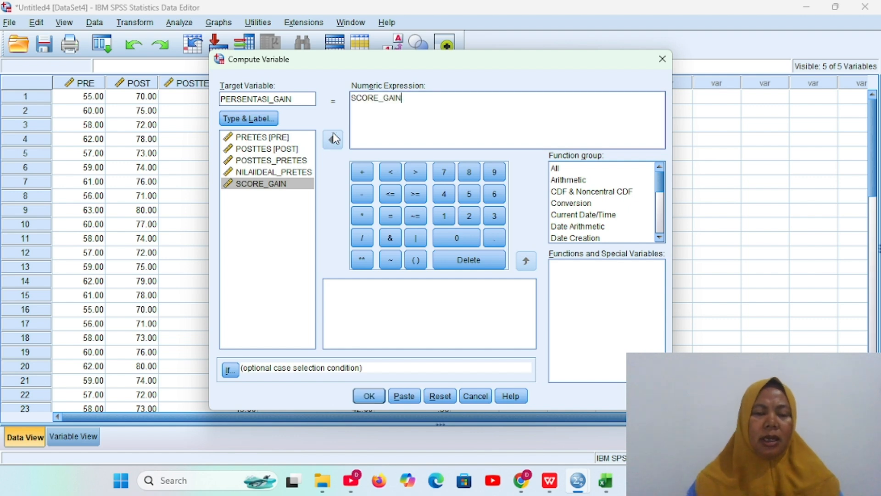
click(362, 216)
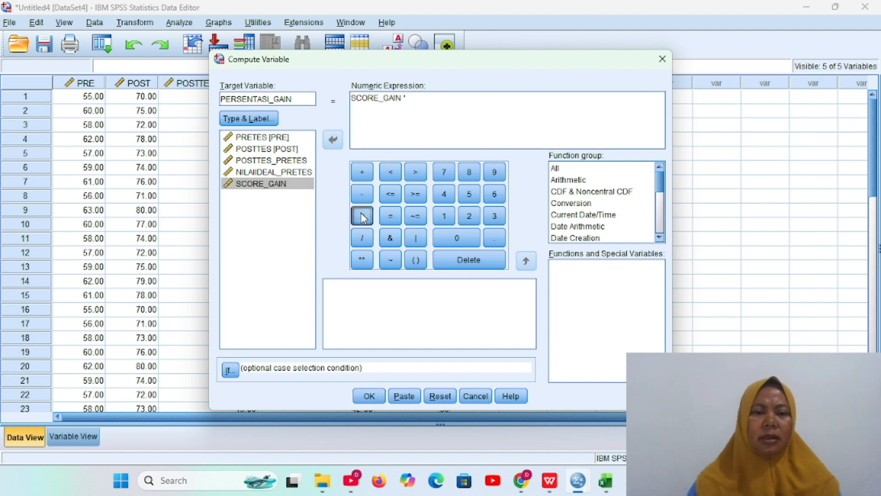
text(100)
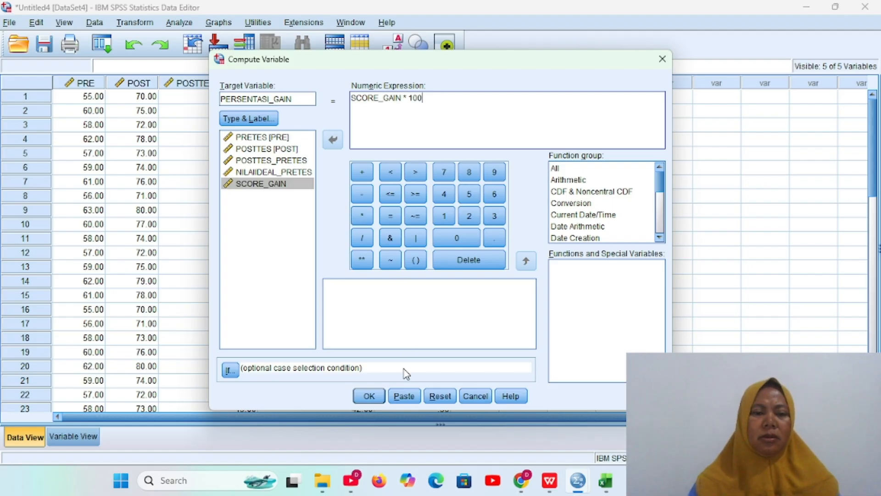
click(369, 398)
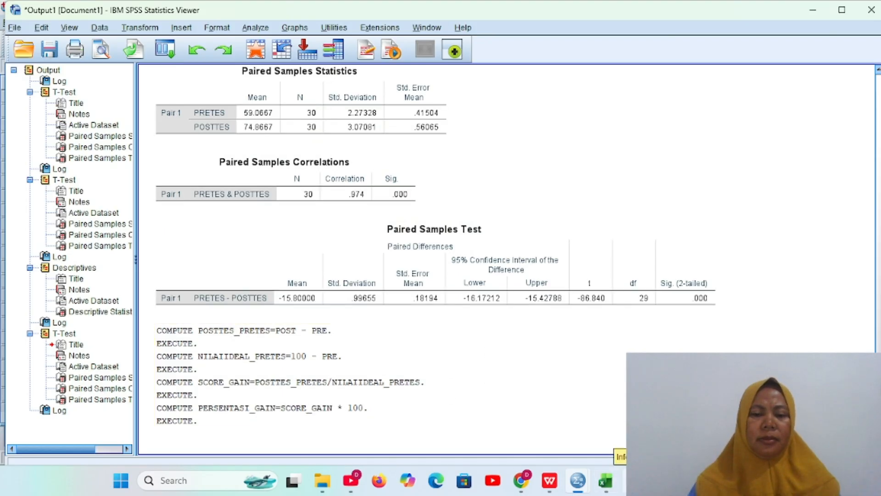
Return to the Data Editor and run a Descriptives analysis on the variables SCORE_GAIN and PERSENTASI_GAIN.
mouse_move(615, 490)
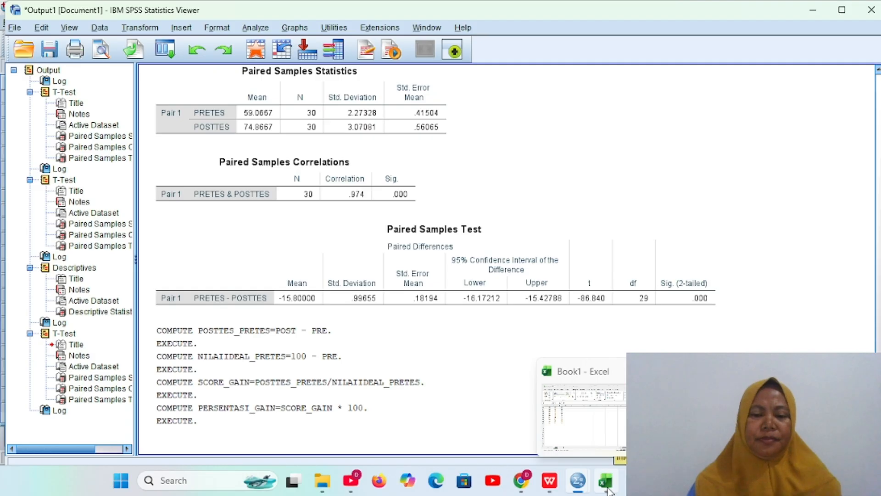
click(579, 488)
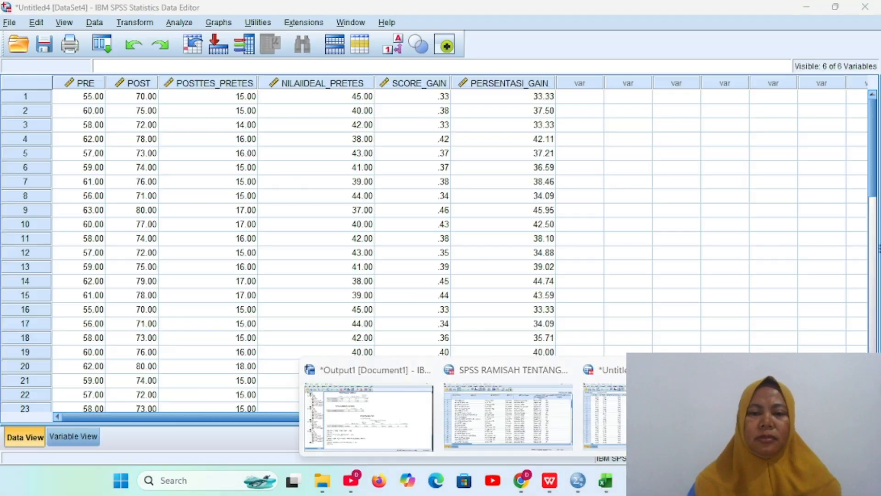
click(785, 416)
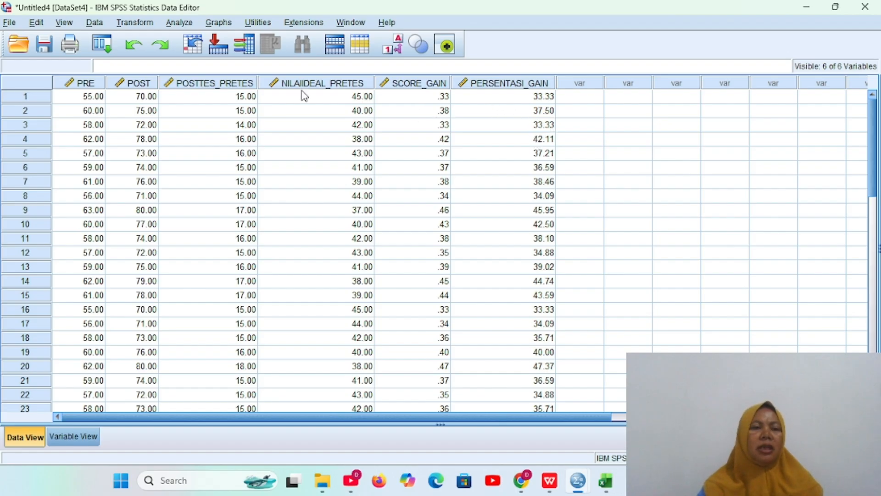
click(179, 23)
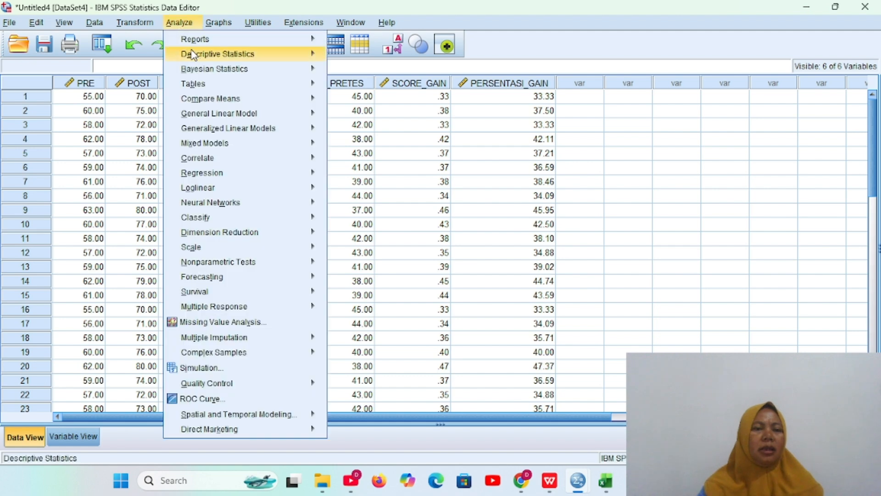
mouse_move(233, 56)
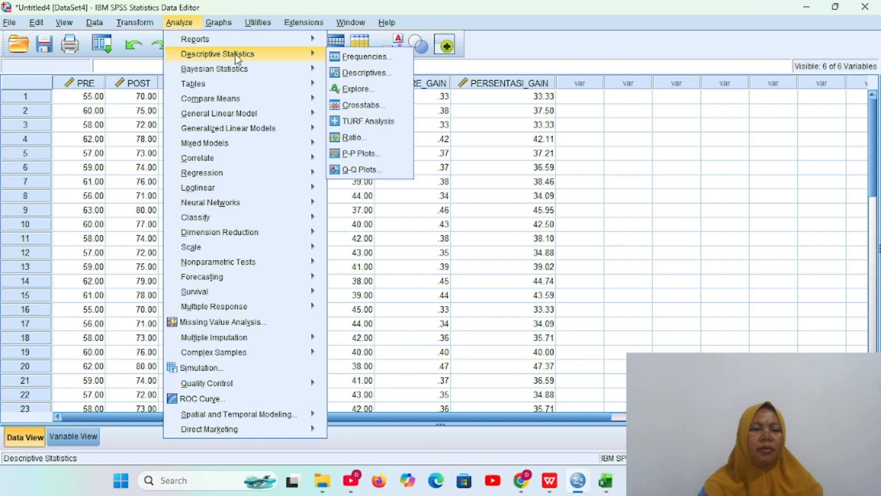
click(362, 74)
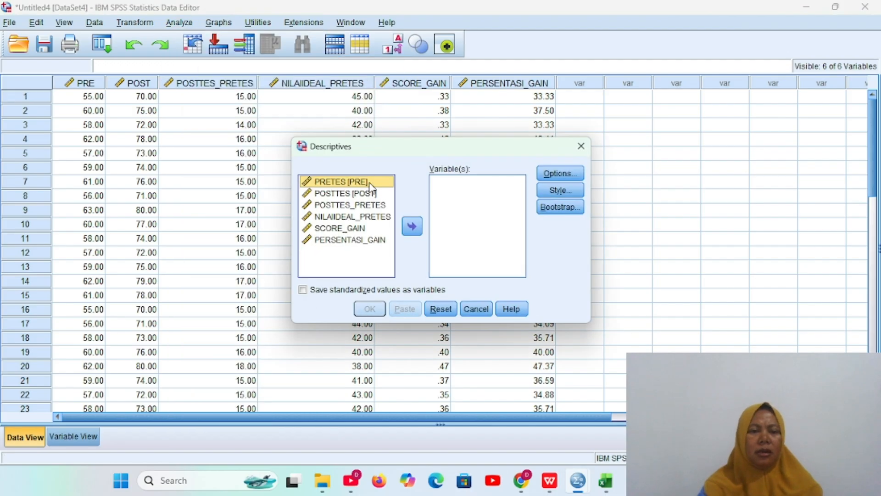
click(367, 234)
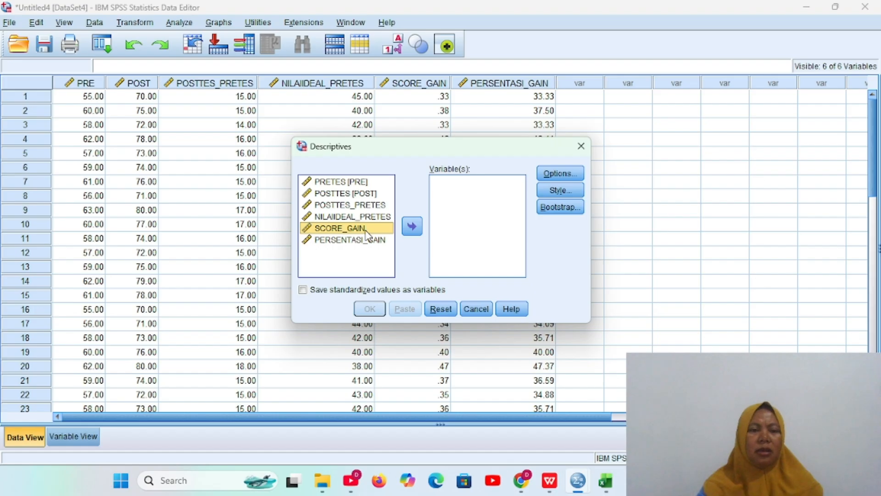
shift+click(366, 240)
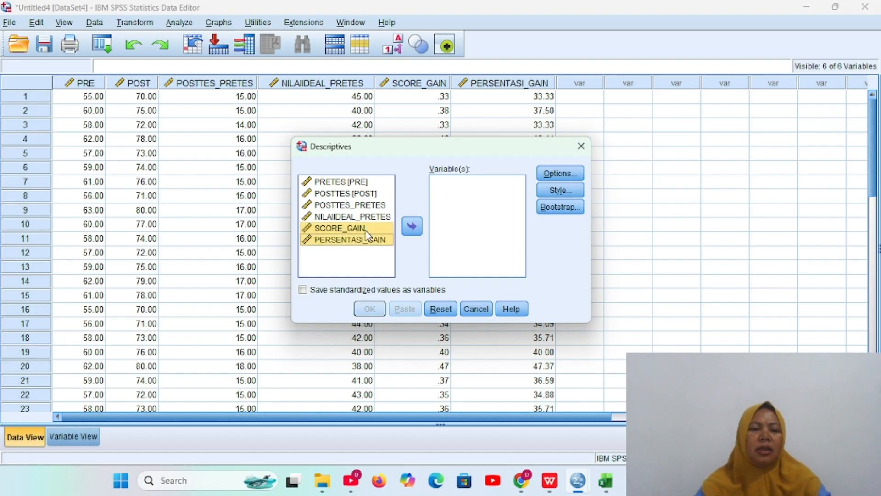
click(416, 232)
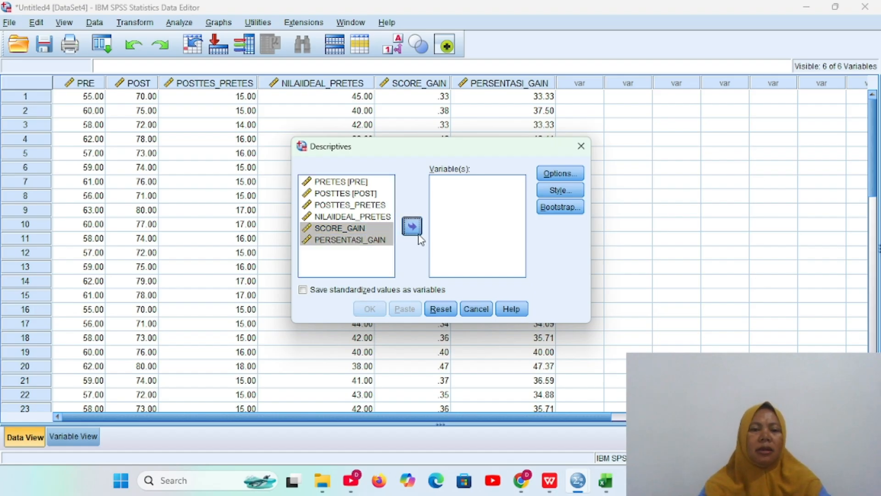
click(371, 311)
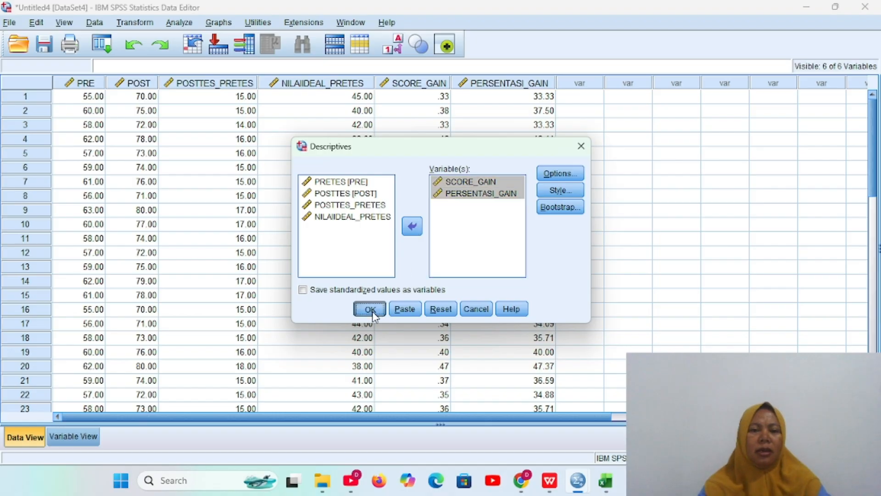
Examine the Descriptive Statistics table for both gain variables and switch to the Rumus N-Gain slide in WPS Office.
scroll(503, 339, down, 1)
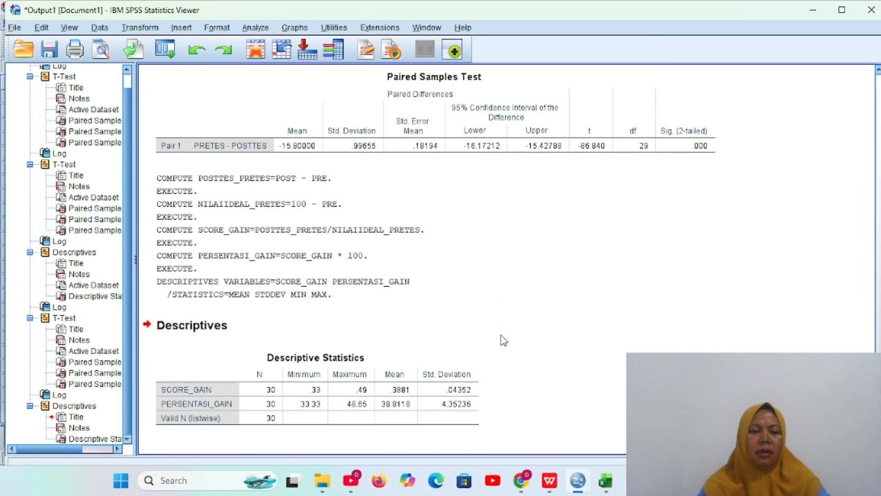
click(333, 361)
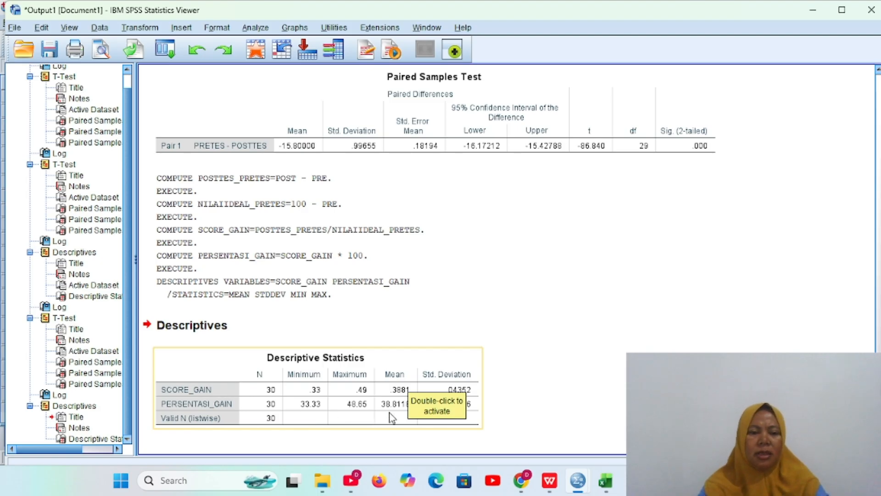
click(456, 434)
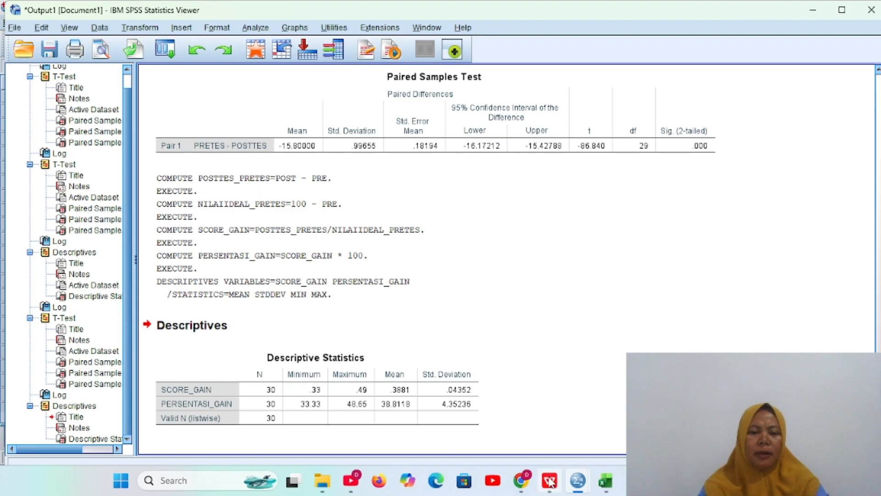
mouse_move(550, 481)
click(560, 447)
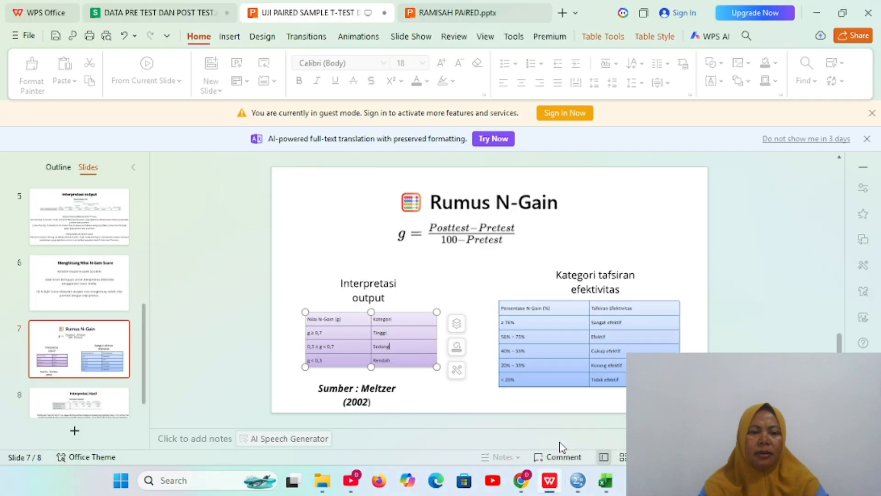